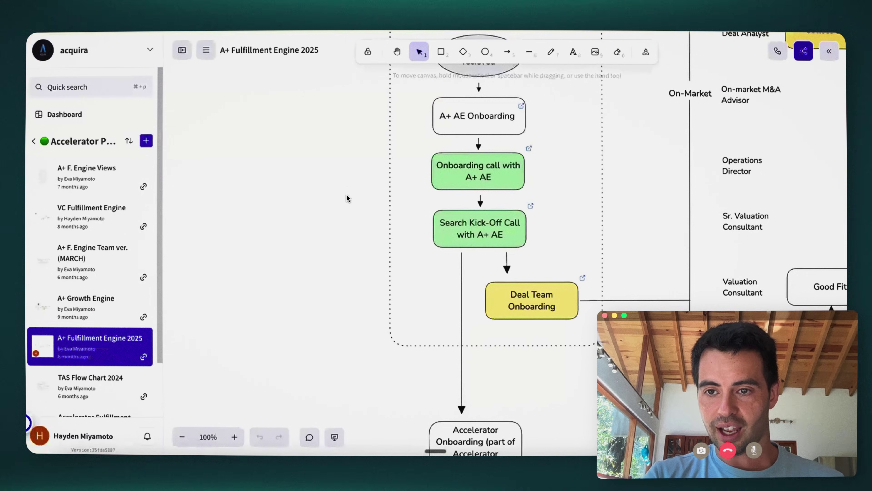
# Step: Use the hand tool to zoom out to 64%, showing onboarding and both deal lanes
pyautogui.press('h')
pyautogui.scroll(-5, 347, 198)
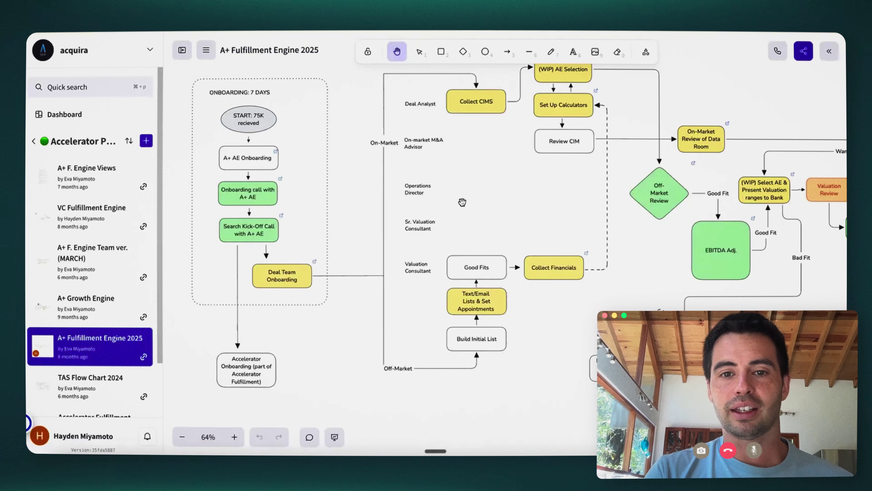
pyautogui.hscroll(2, 509, 195)
pyautogui.moveTo(295, 181); pyautogui.dragTo(312, 178)
pyautogui.hscroll(-1, 232, 124)
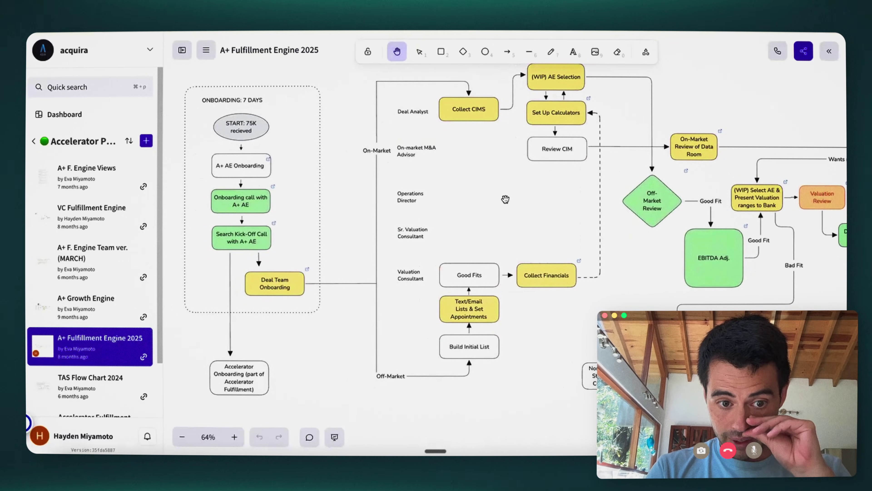
pyautogui.hscroll(5, 521, 196)
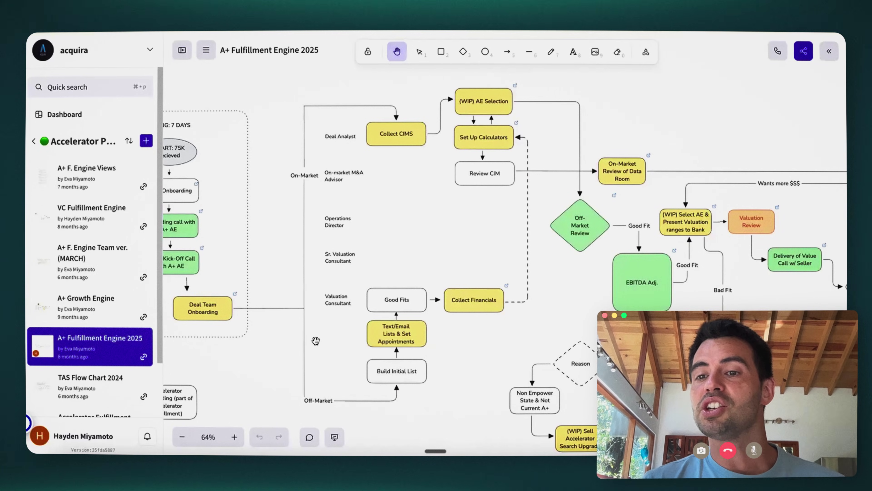
pyautogui.hscroll(3, 355, 326)
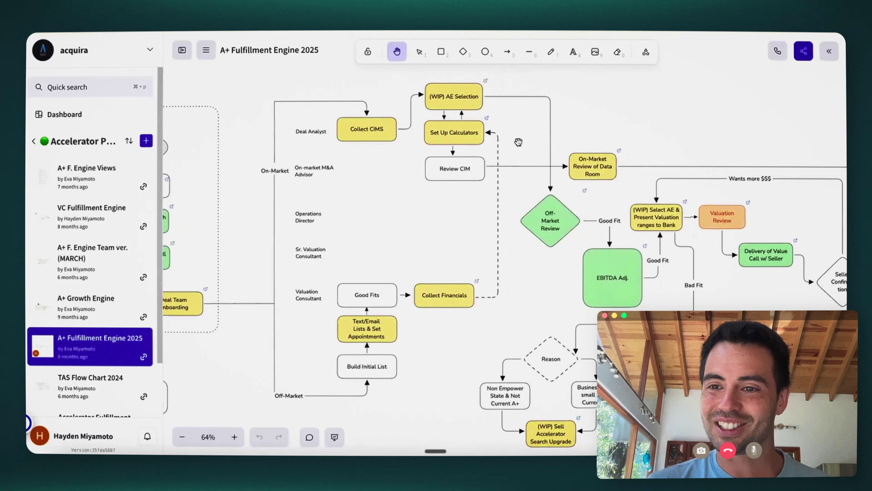
pyautogui.moveTo(617, 108); pyautogui.dragTo(575, 119)
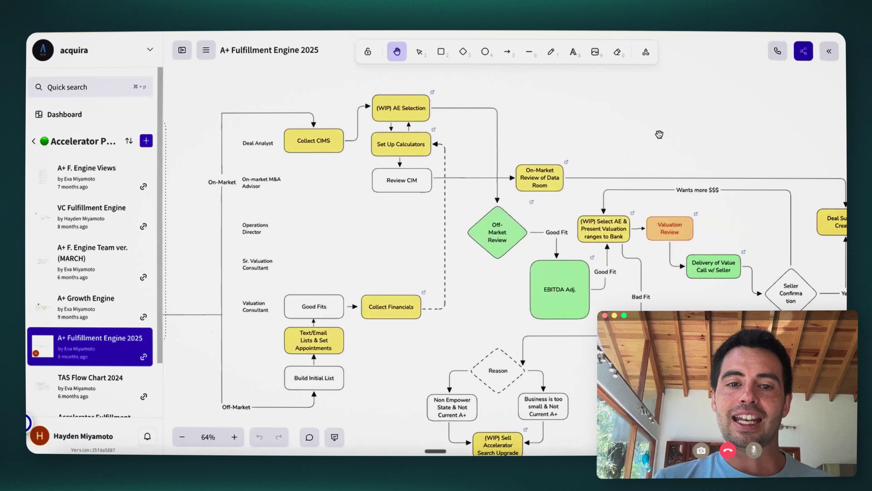
pyautogui.moveTo(660, 134); pyautogui.dragTo(621, 129)
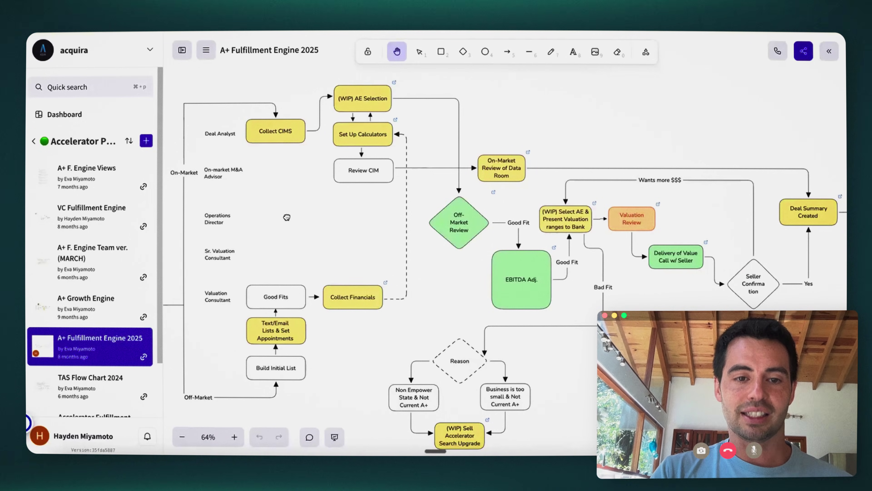
pyautogui.moveTo(288, 217); pyautogui.dragTo(428, 204)
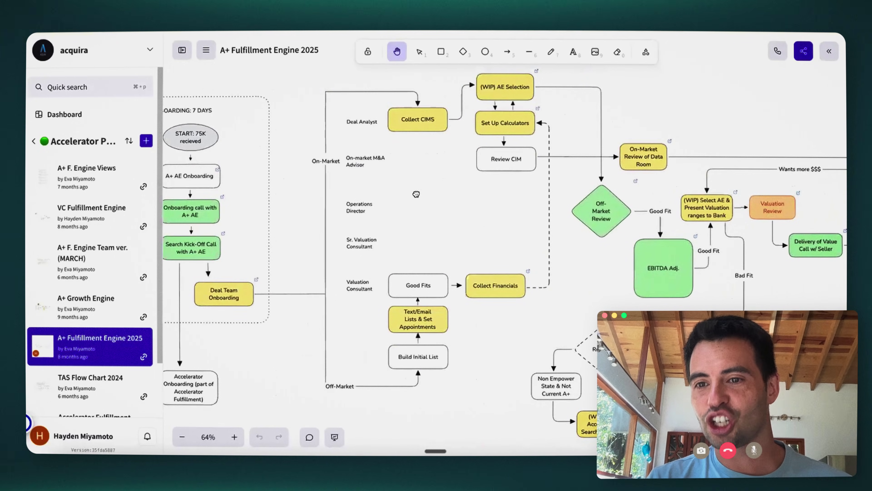
# Step: Pan the flowchart right to the Draft LOI and LOI Review stages
pyautogui.hscroll(10, 508, 199)
pyautogui.hscroll(20, 471, 298)
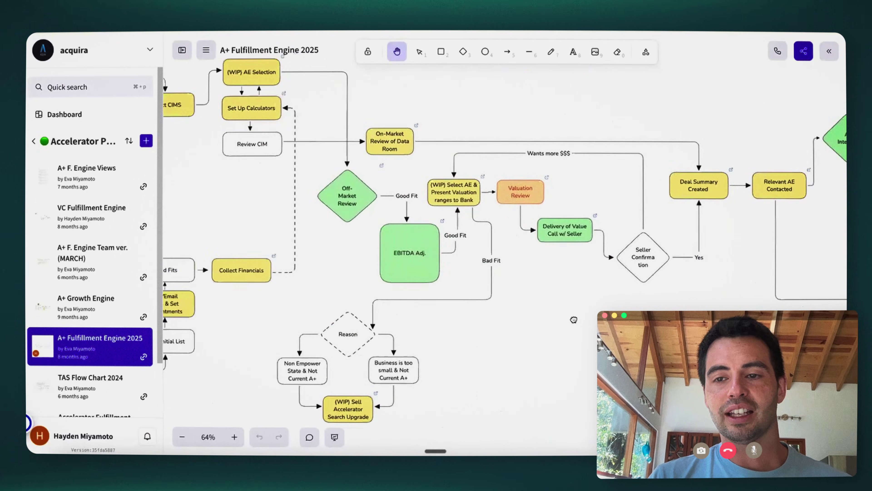
pyautogui.hscroll(5, 471, 298)
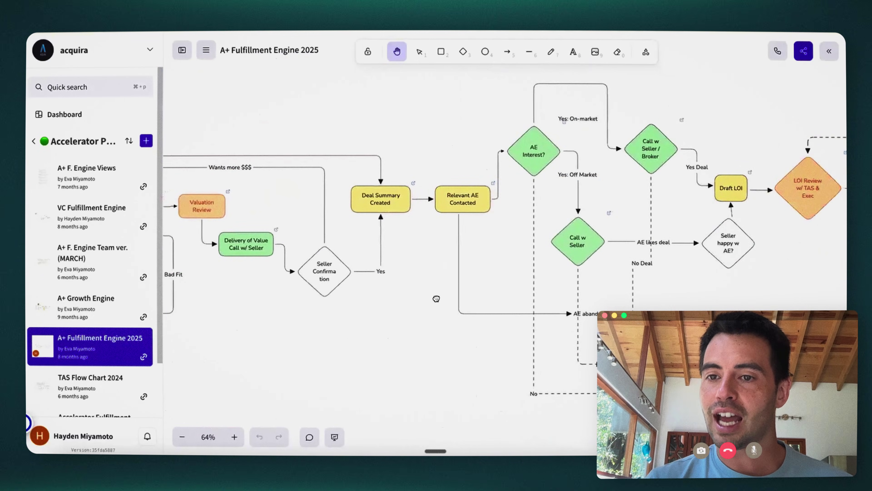
pyautogui.hscroll(-20, 734, 278)
pyautogui.hscroll(-2, 735, 278)
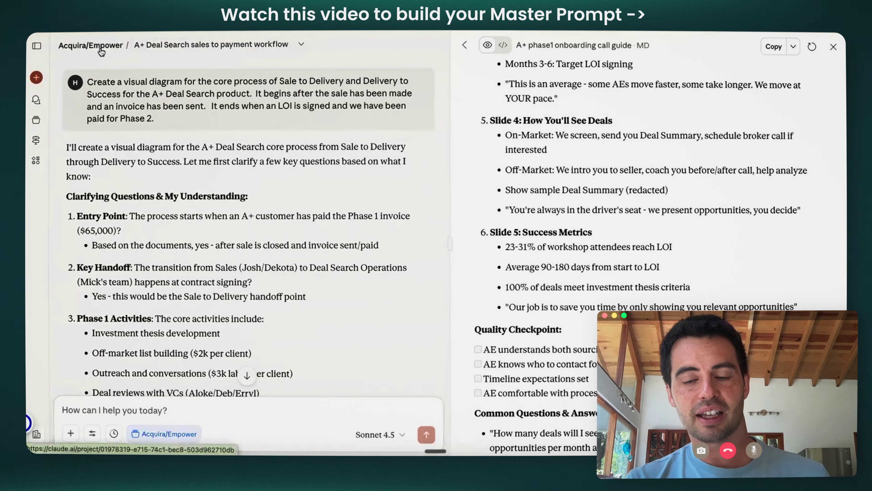
# Step: Open the Acquira/Empower project page and look over its chat list
pyautogui.click(254, 88)
pyautogui.scroll(-2, 690, 251)
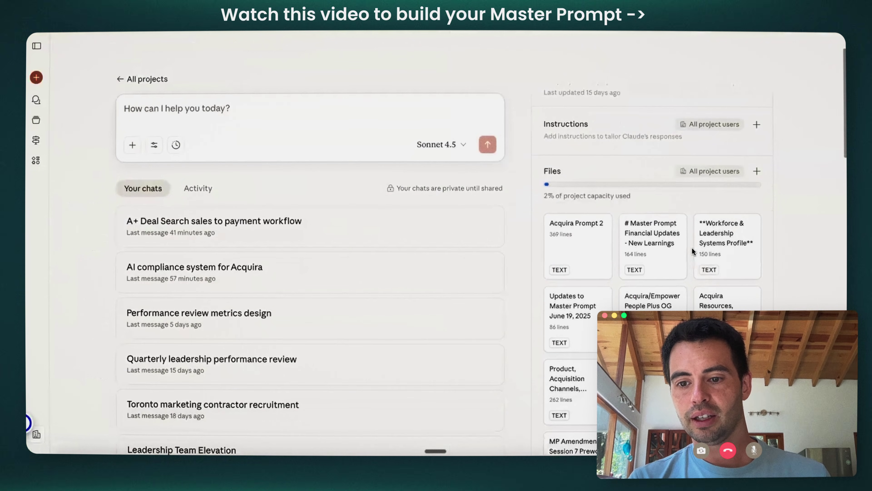
pyautogui.scroll(-2, 683, 252)
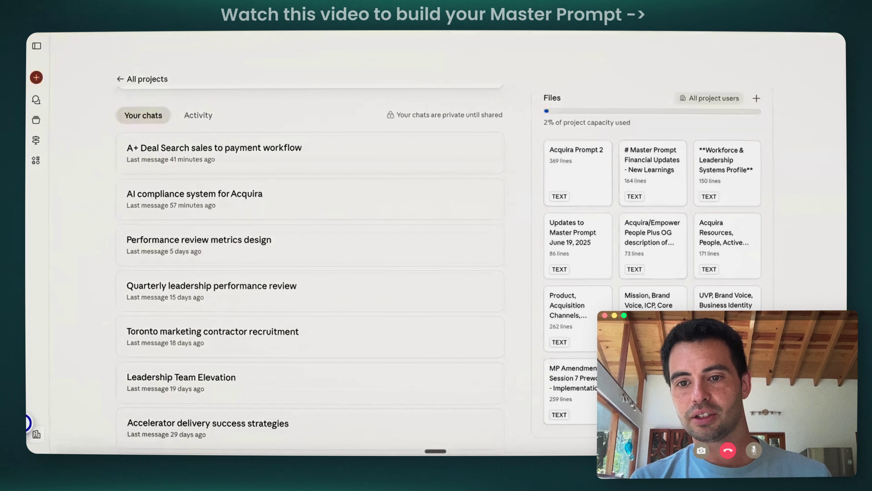
pyautogui.scroll(1, 570, 203)
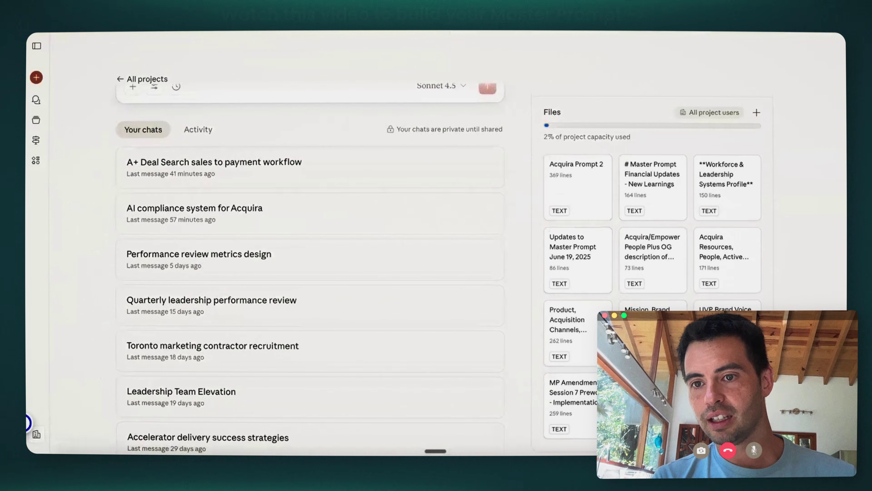
pyautogui.scroll(3, 555, 49)
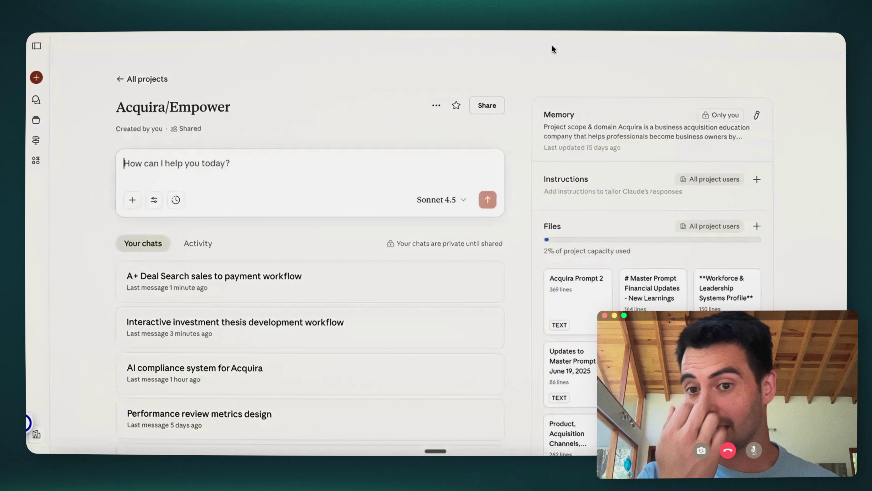
# Step: Check the account Settings page, then scroll the project page down to its Files section
pyautogui.click(37, 436)
pyautogui.click(470, 182)
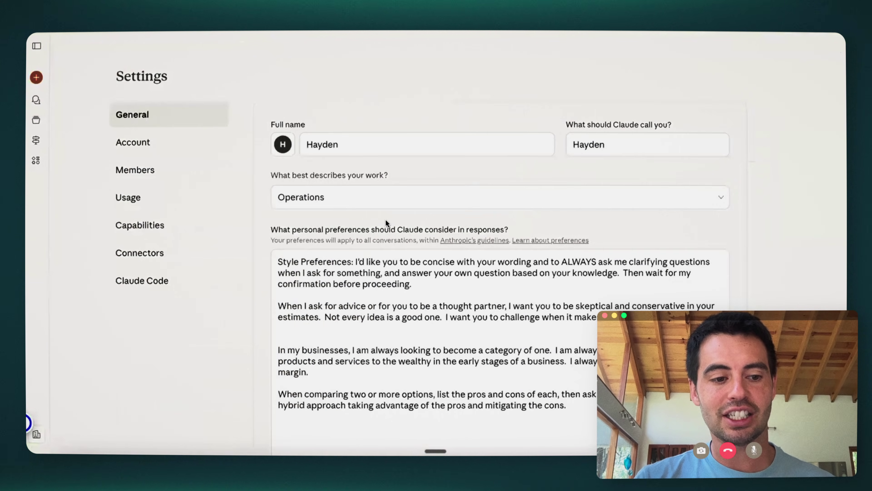
pyautogui.scroll(-2, 388, 310)
pyautogui.scroll(-15, 388, 310)
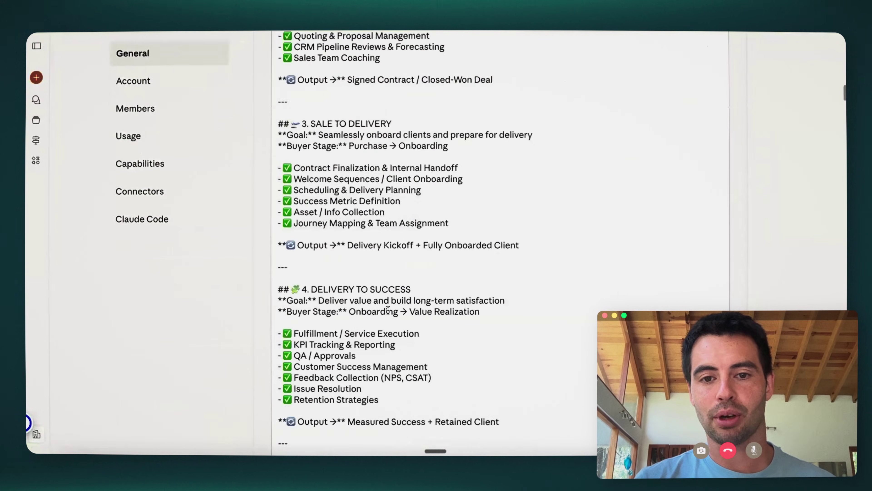
pyautogui.scroll(5, 388, 310)
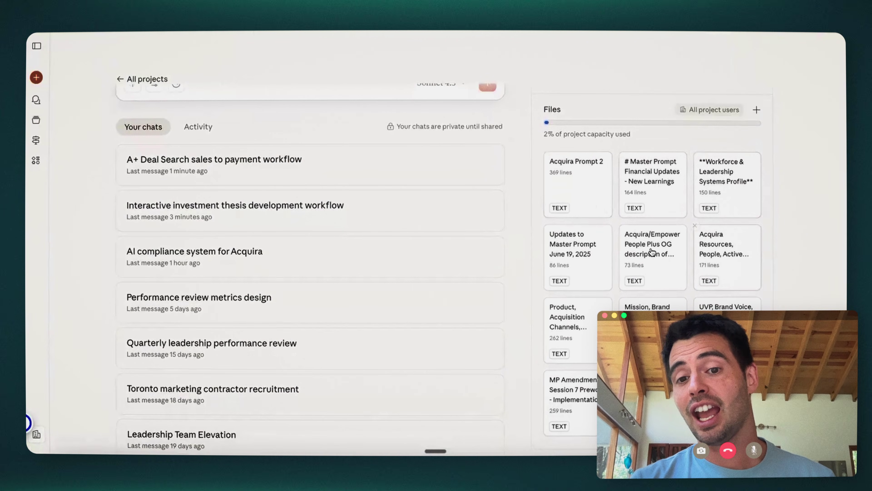
pyautogui.scroll(-1, 740, 261)
pyautogui.scroll(-4, 740, 261)
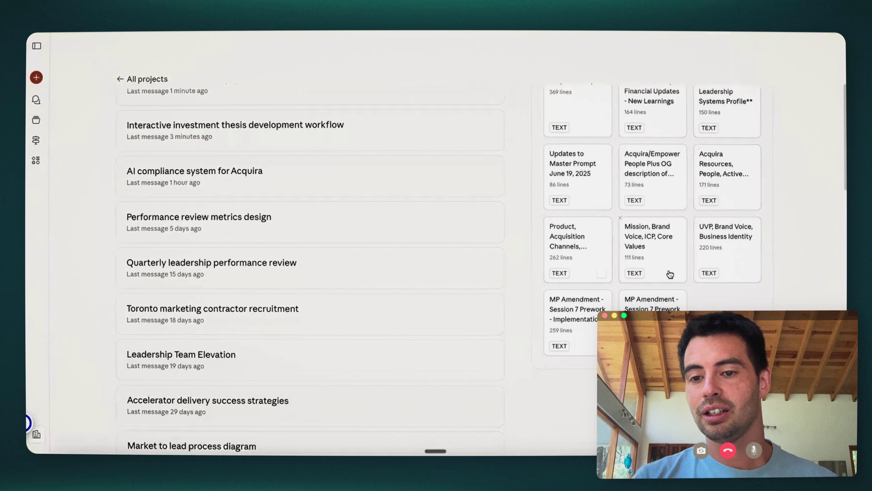
# Step: Preview the UVP, Brand Voice, Business Identity file and read through it
pyautogui.click(732, 238)
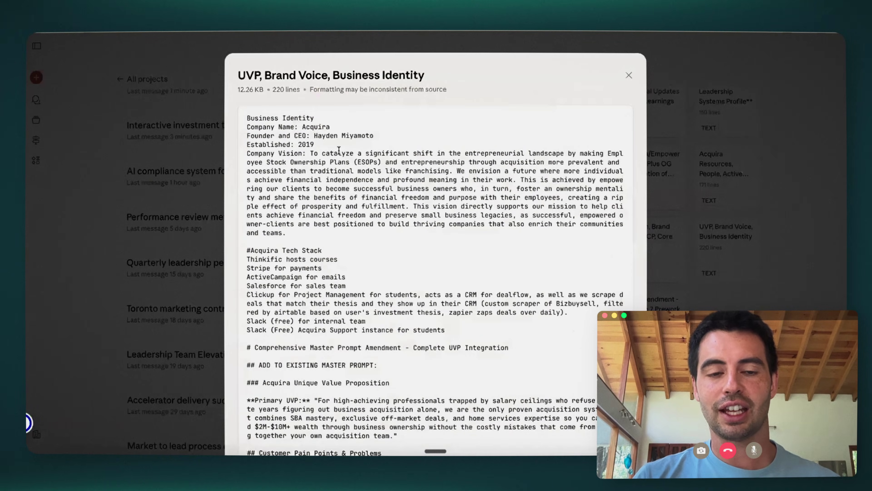
pyautogui.scroll(-3, 338, 151)
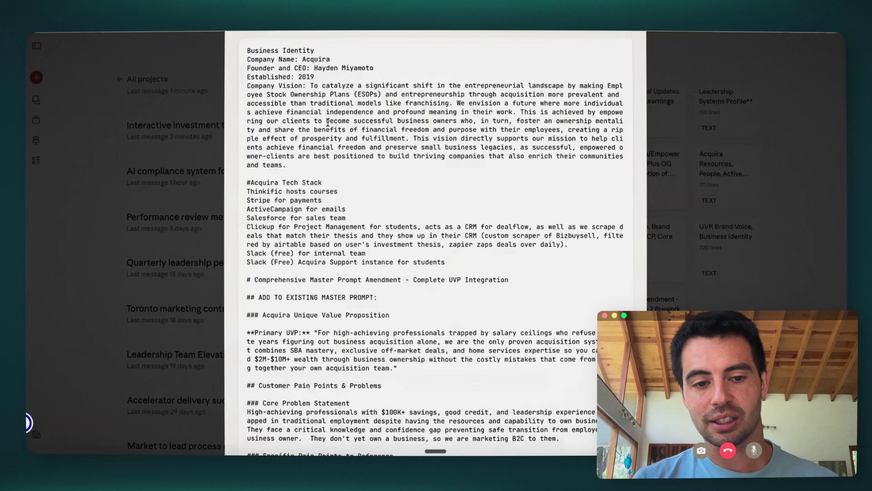
pyautogui.scroll(-20, 327, 122)
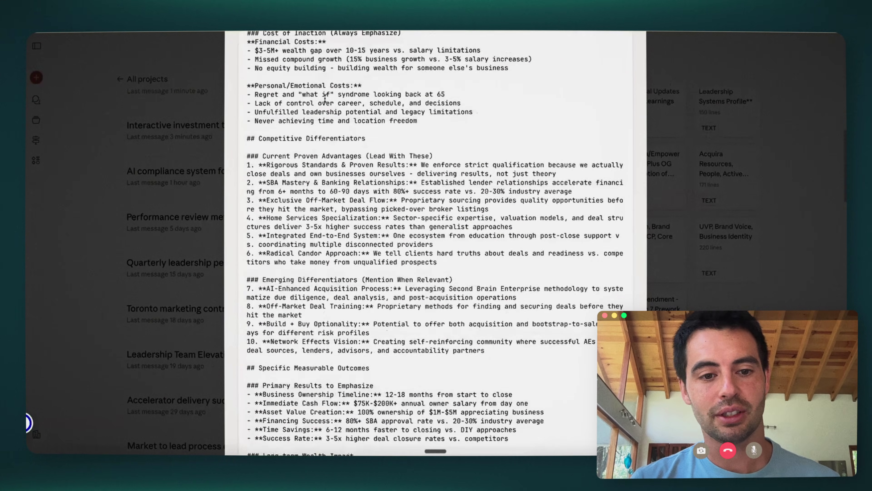
pyautogui.scroll(-20, 325, 99)
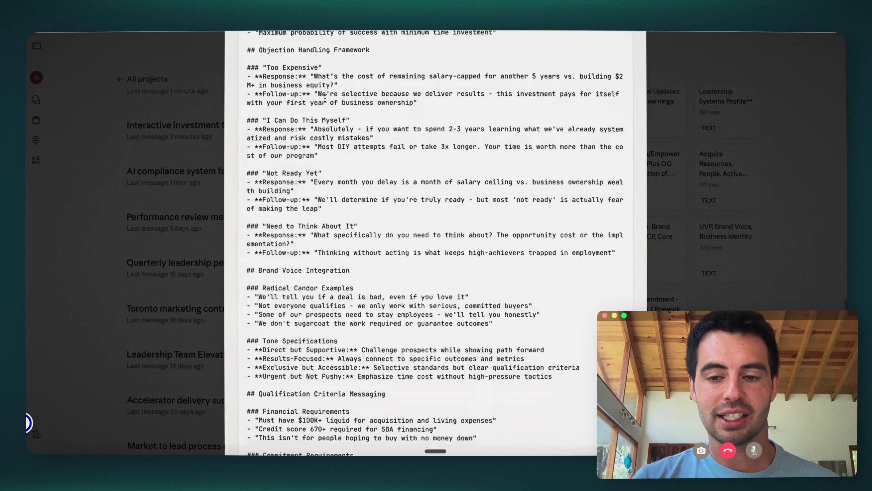
pyautogui.scroll(-5, 325, 99)
pyautogui.scroll(20, 325, 99)
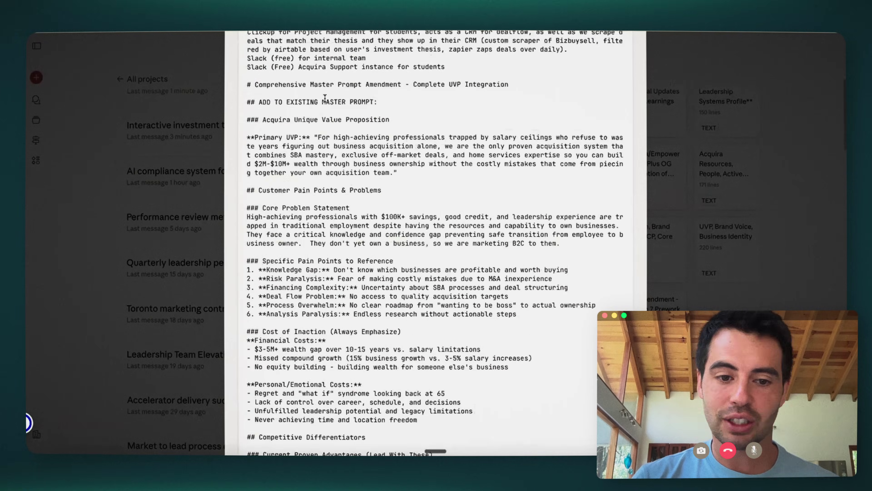
pyautogui.scroll(-20, 325, 98)
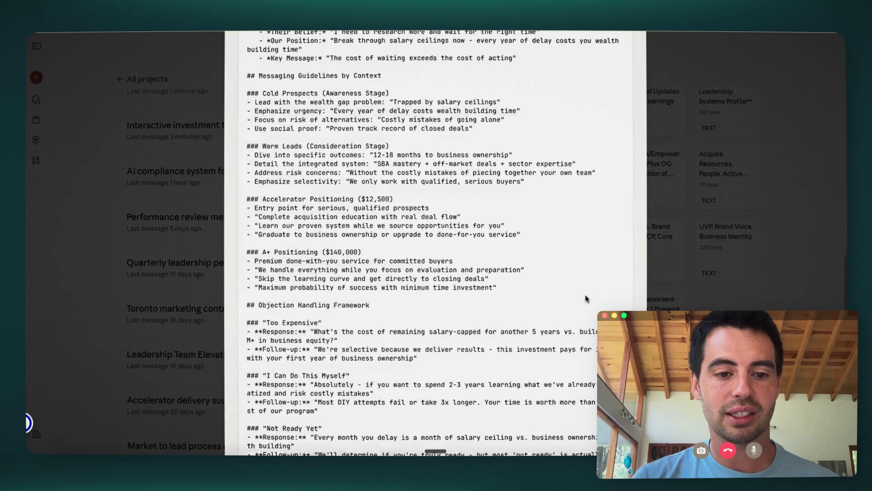
pyautogui.press('Escape')
# Step: Preview the Mission, Brand Voice, ICP, Core Values file
pyautogui.click(656, 260)
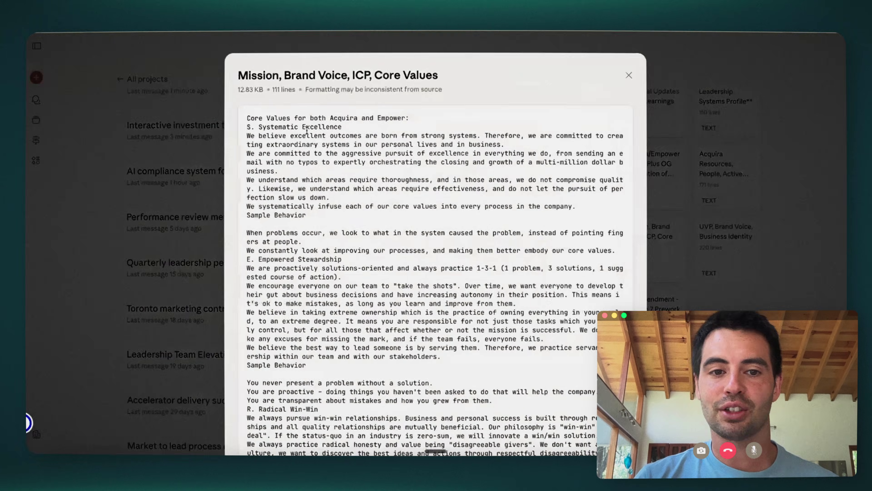
pyautogui.scroll(-10, 307, 134)
pyautogui.scroll(-15, 307, 134)
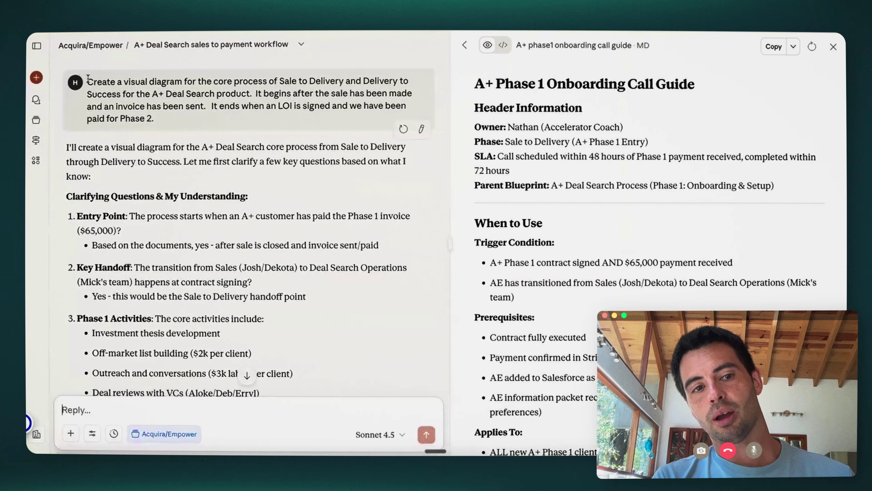
pyautogui.moveTo(88, 79); pyautogui.dragTo(165, 120)
pyautogui.click(165, 120)
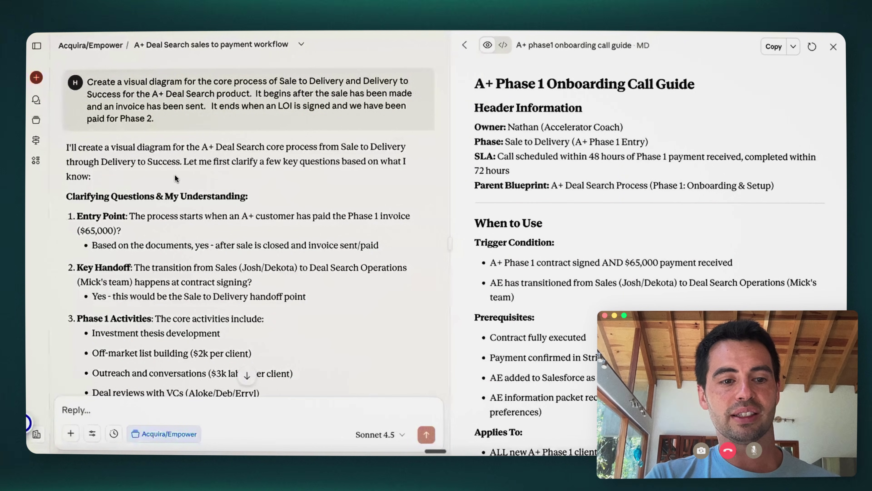
pyautogui.scroll(-10, 175, 178)
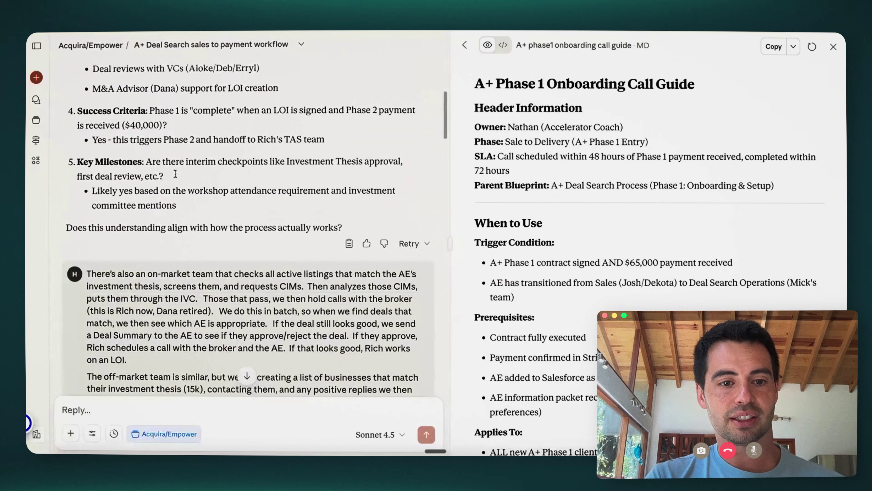
pyautogui.scroll(6, 176, 174)
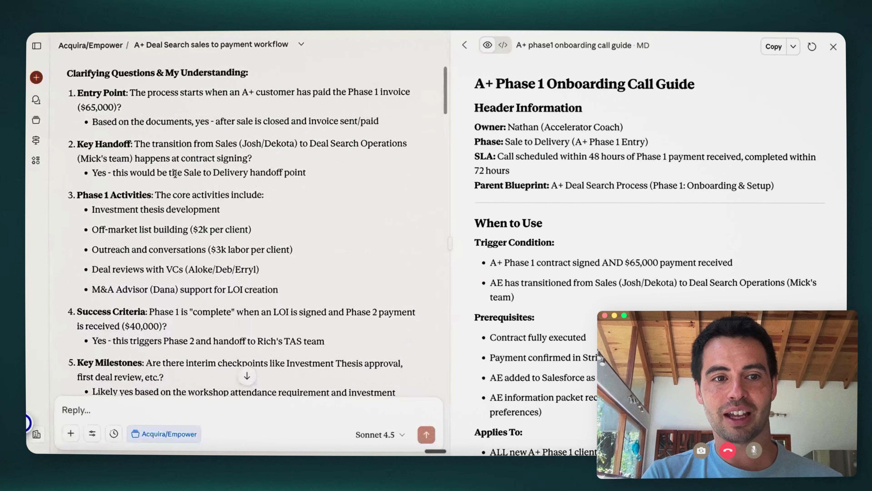
pyautogui.scroll(-1, 175, 174)
pyautogui.scroll(1, 175, 174)
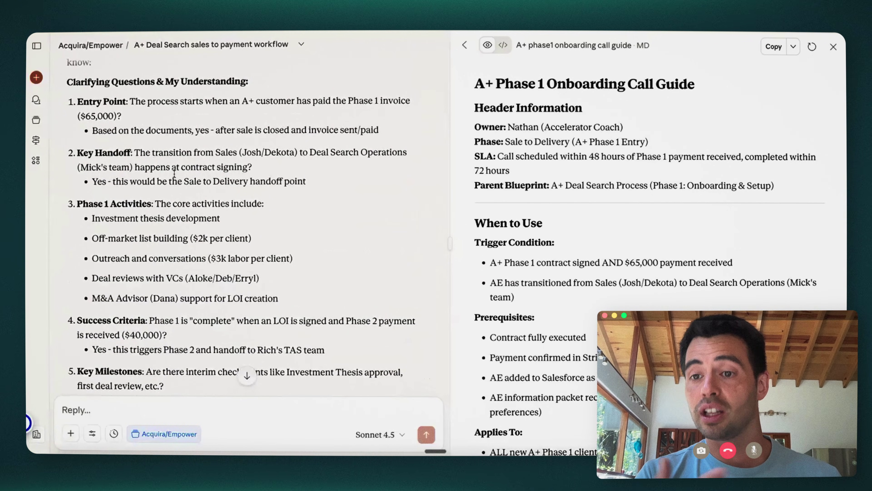
pyautogui.scroll(-2, 175, 174)
pyautogui.scroll(-1, 204, 90)
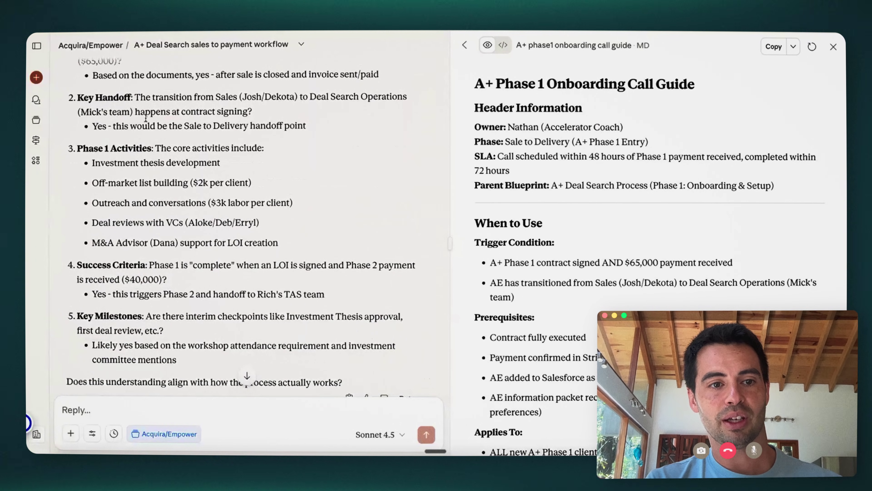
pyautogui.scroll(-2, 144, 110)
pyautogui.scroll(-2, 163, 169)
pyautogui.scroll(-2, 167, 215)
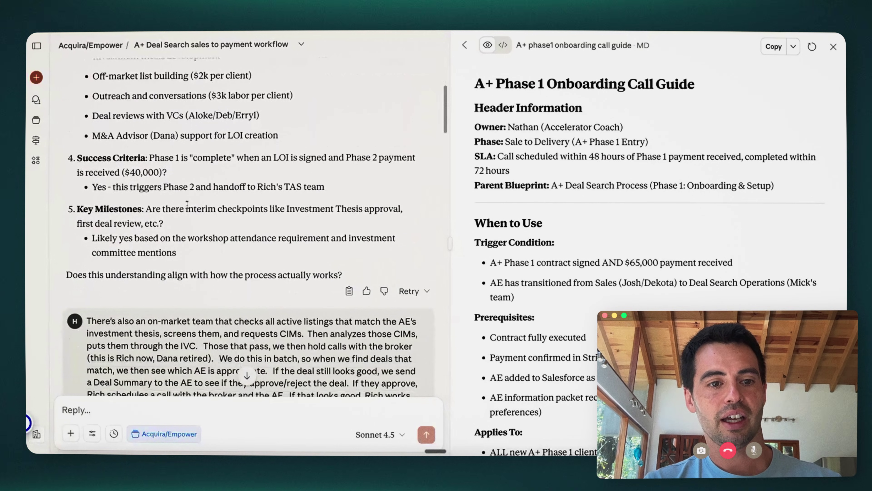
pyautogui.scroll(-3, 187, 204)
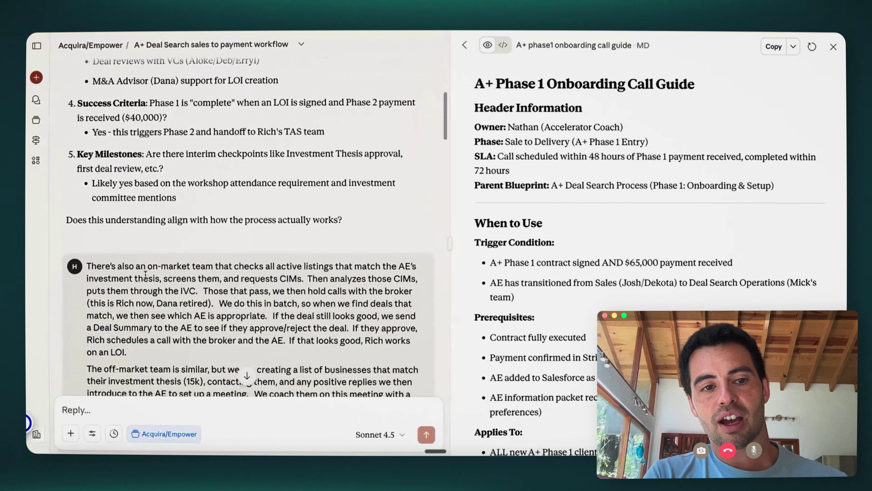
pyautogui.scroll(-4, 145, 275)
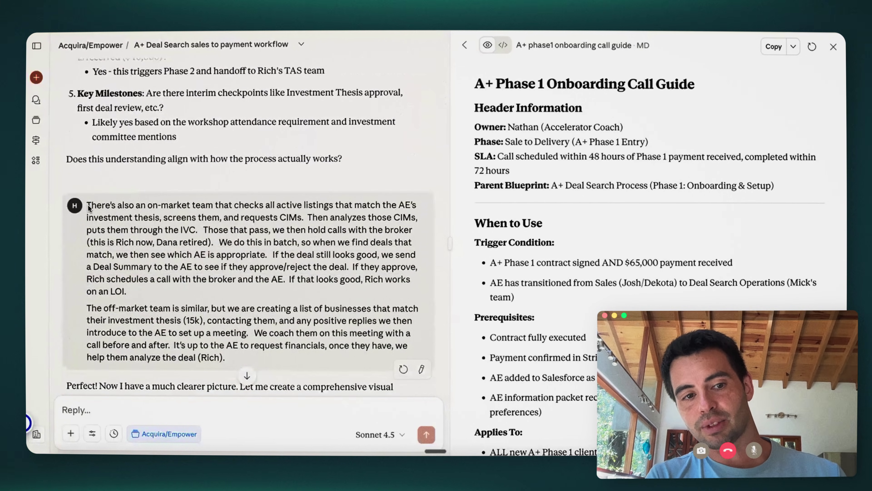
pyautogui.moveTo(88, 206); pyautogui.dragTo(193, 292)
pyautogui.click(188, 289)
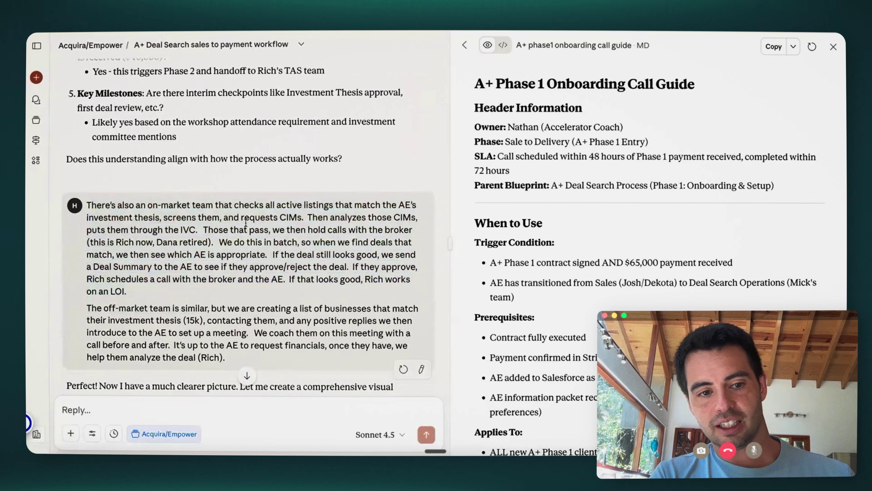
pyautogui.scroll(-15, 246, 222)
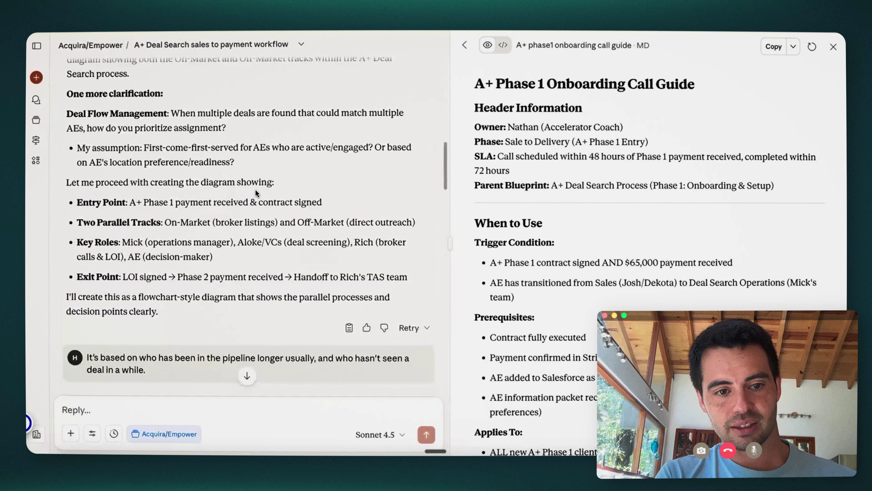
pyautogui.scroll(-8, 255, 192)
pyautogui.scroll(10, 206, 182)
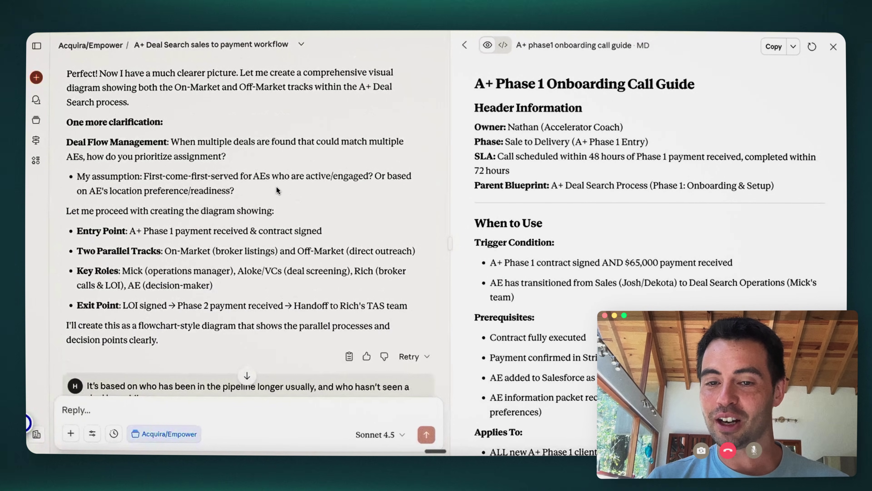
pyautogui.scroll(10, 276, 186)
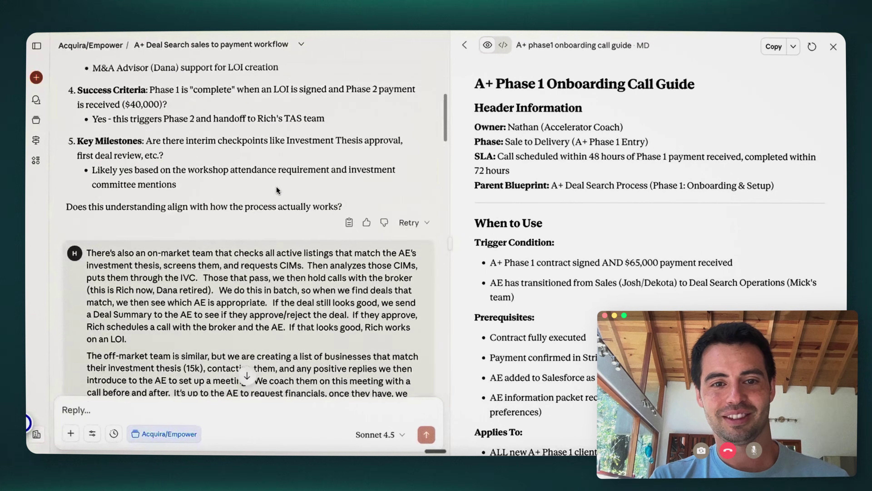
pyautogui.scroll(-7, 276, 186)
pyautogui.scroll(-3, 276, 186)
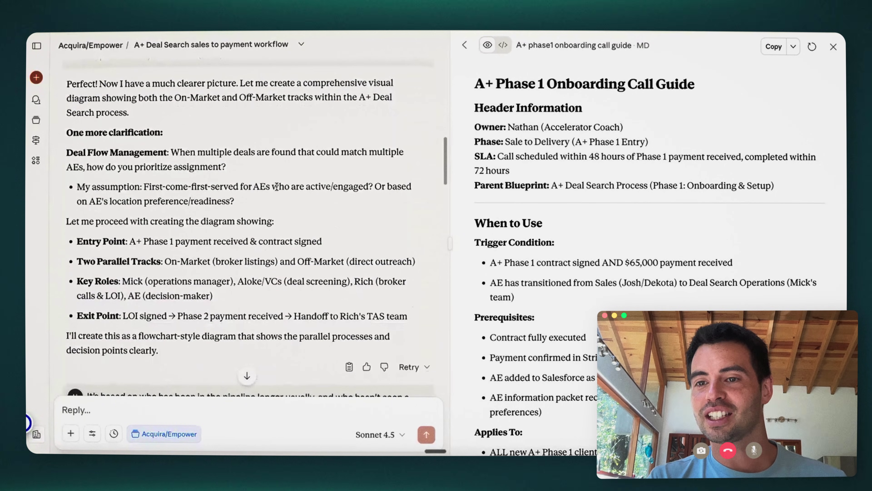
pyautogui.scroll(-7, 276, 186)
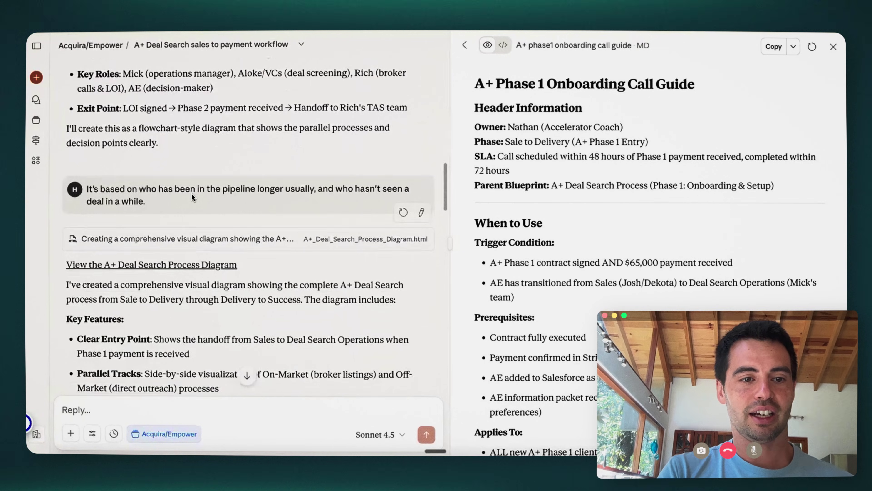
# Step: Open the A+ deal search process diagram in the side panel and scroll the chat
pyautogui.scroll(-5, 186, 117)
pyautogui.click(185, 117)
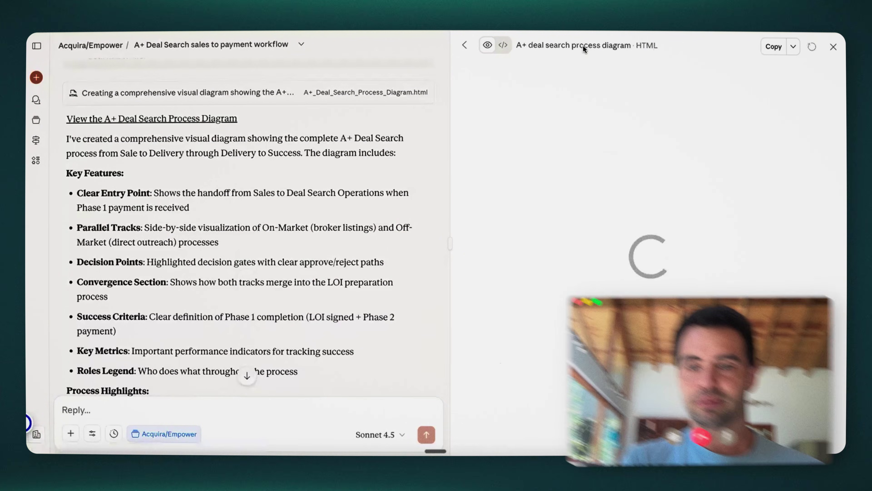
pyautogui.scroll(-5, 535, 163)
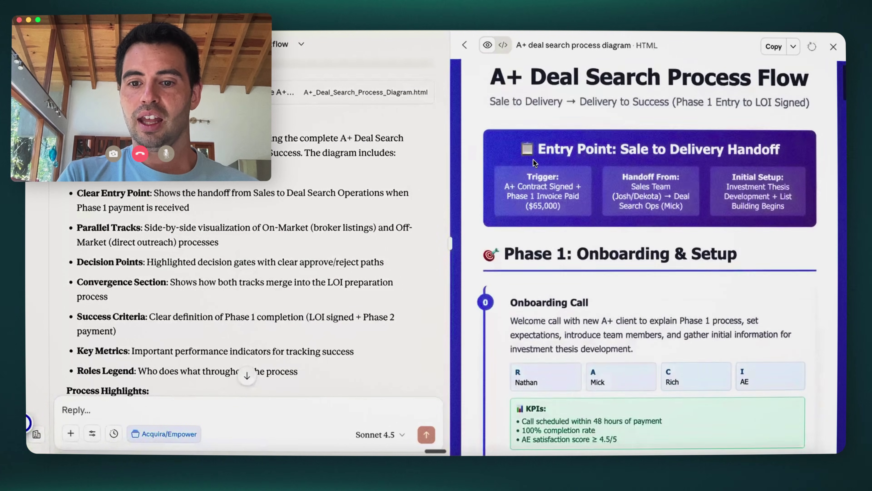
pyautogui.scroll(4, 535, 163)
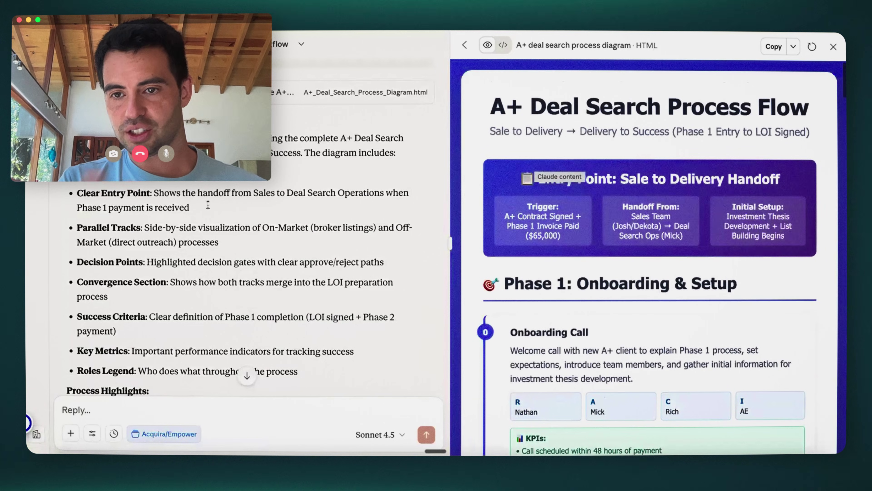
pyautogui.scroll(-5, 208, 205)
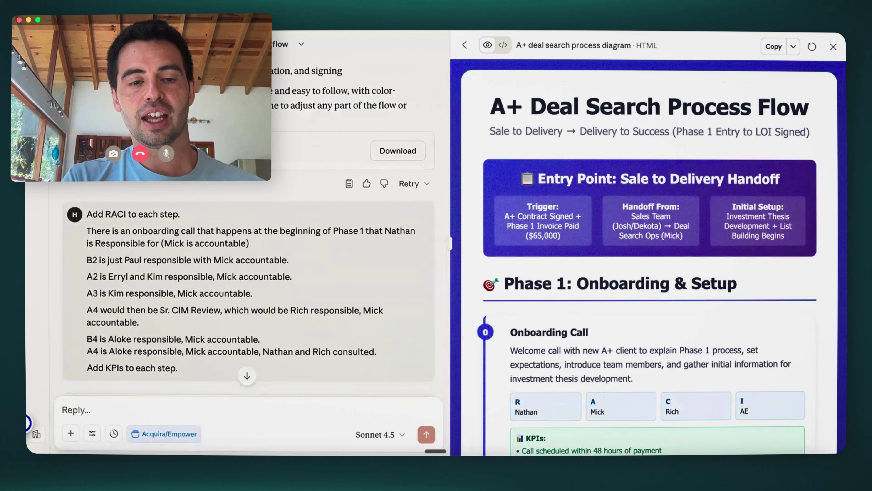
pyautogui.scroll(-1, 247, 292)
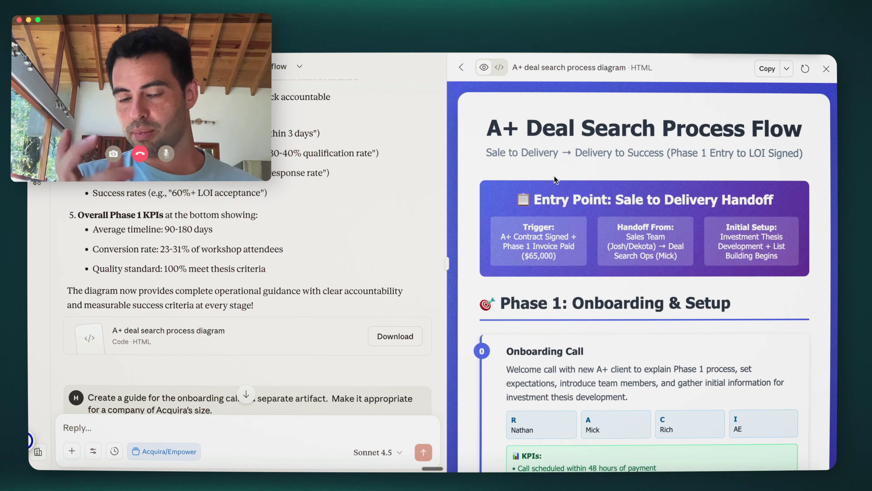
# Step: Scroll through the diagram's Phase 1 steps, then switch to the A+ Fulfillment Engine 2025 board
pyautogui.scroll(-4, 554, 176)
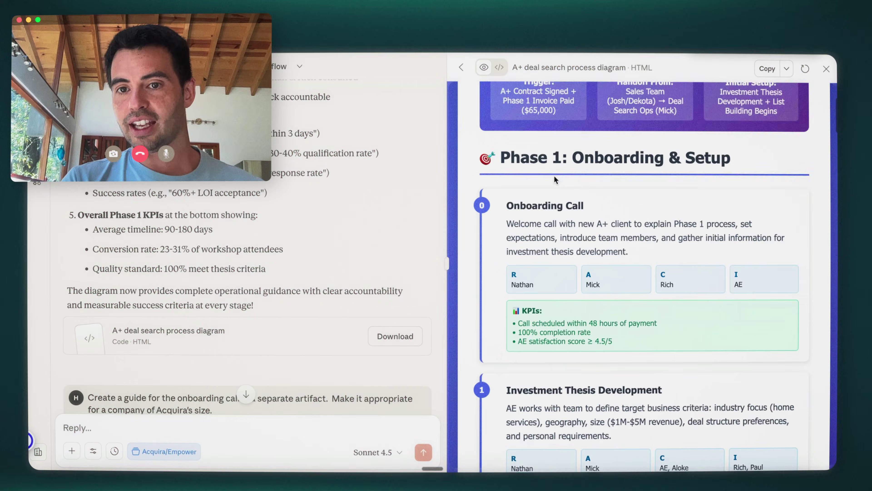
pyautogui.scroll(1, 554, 176)
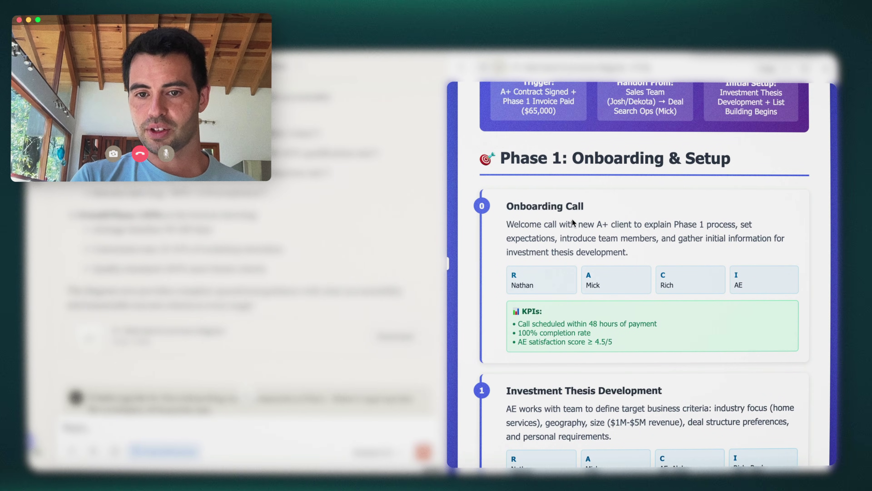
pyautogui.scroll(-1, 573, 222)
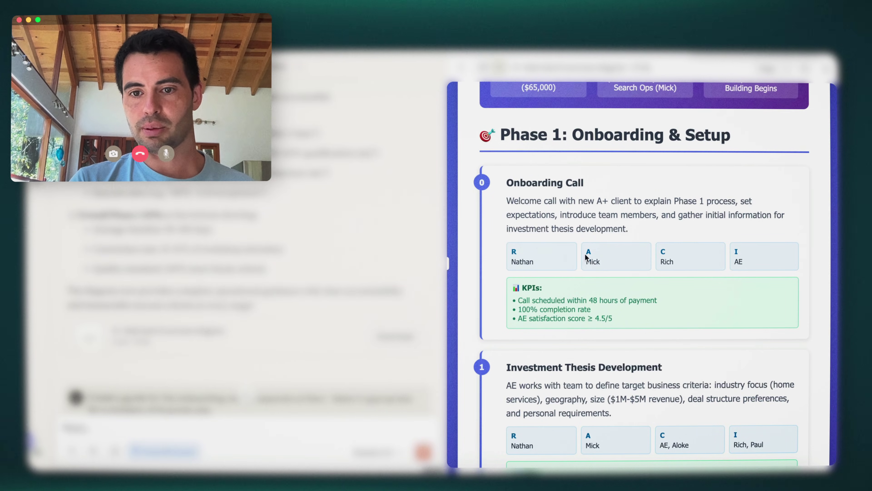
pyautogui.scroll(-1, 618, 244)
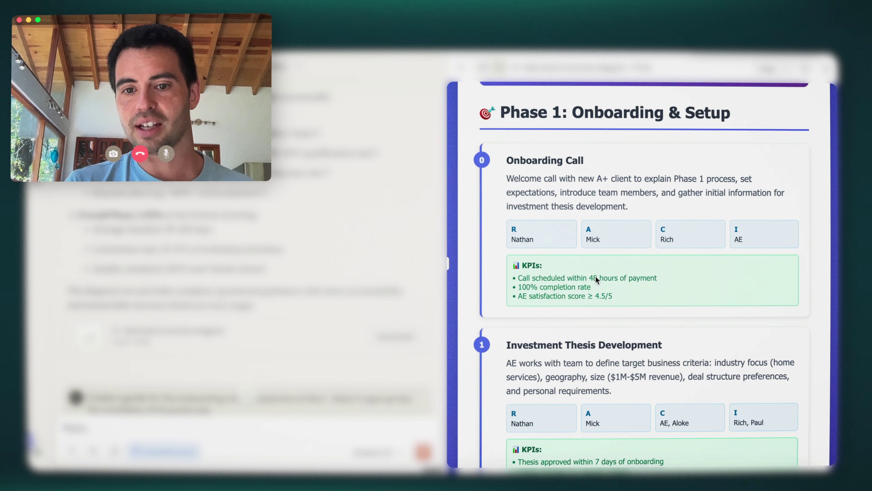
pyautogui.scroll(-1, 596, 277)
pyautogui.scroll(-5, 596, 276)
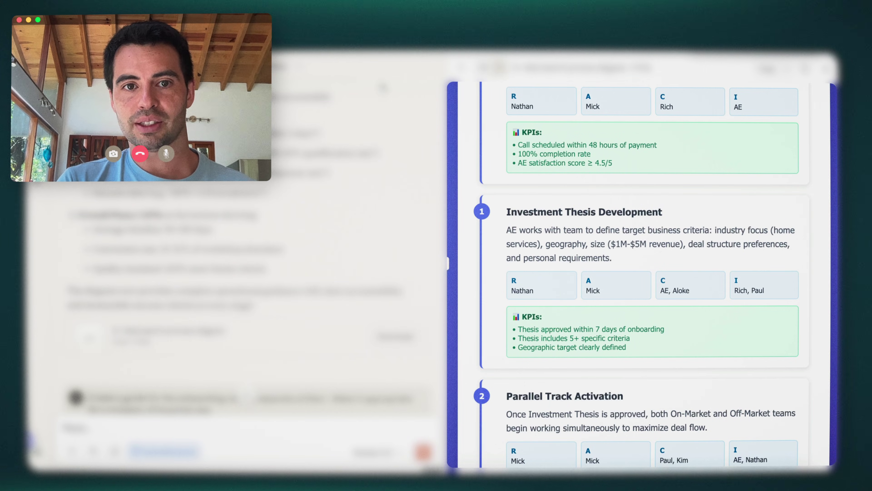
pyautogui.press('super+Tab')
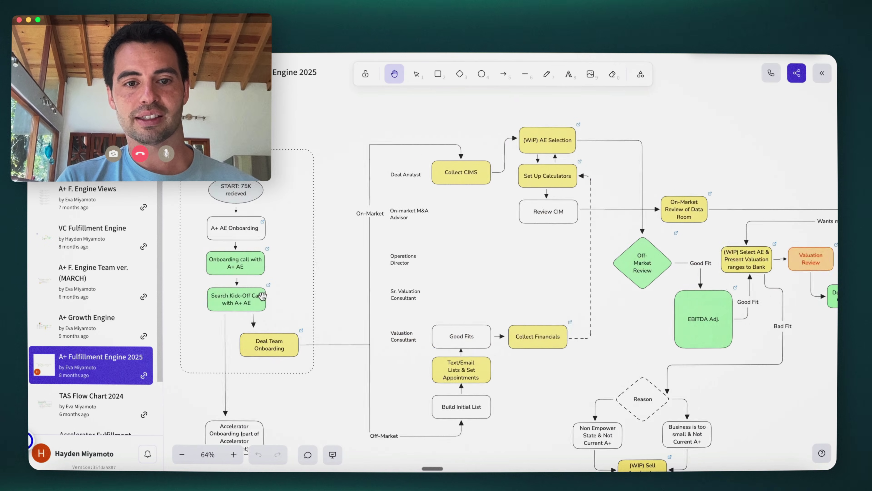
# Step: Alternate between the Excalidraw board and Claude's diagram, ending at Parallel Track Activation
pyautogui.hscroll(-2, 263, 296)
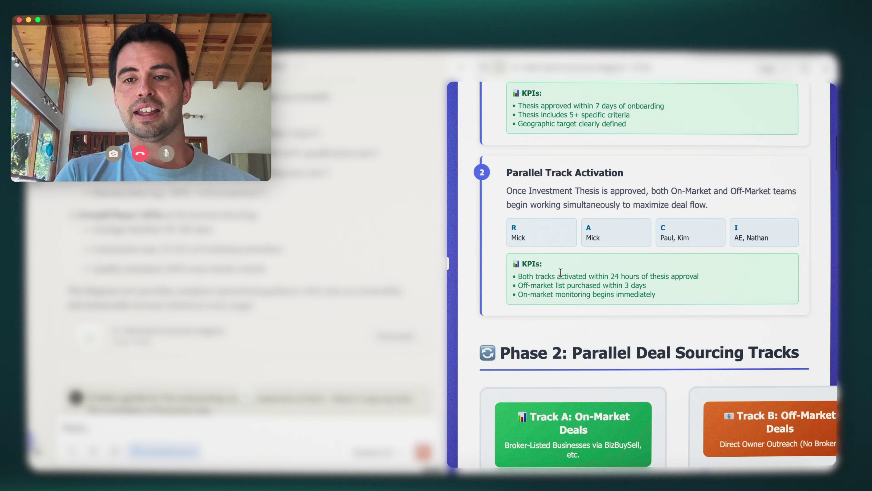
pyautogui.press('super+Tab')
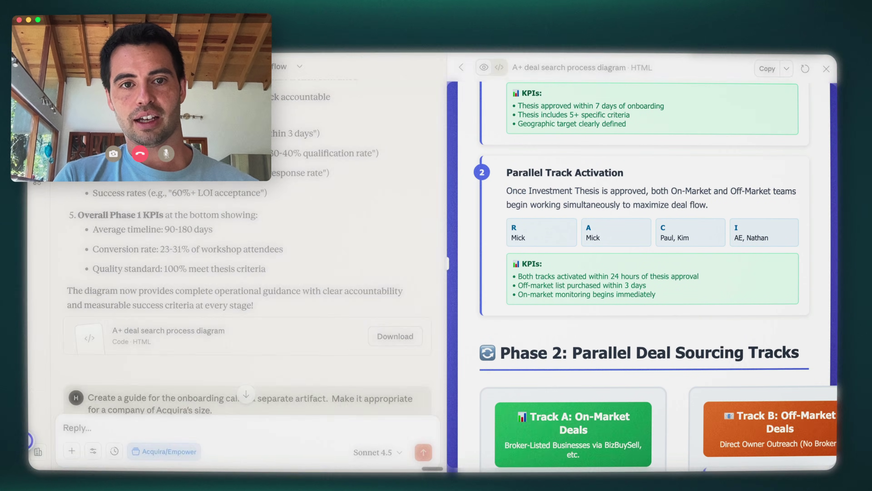
pyautogui.press('super+Tab')
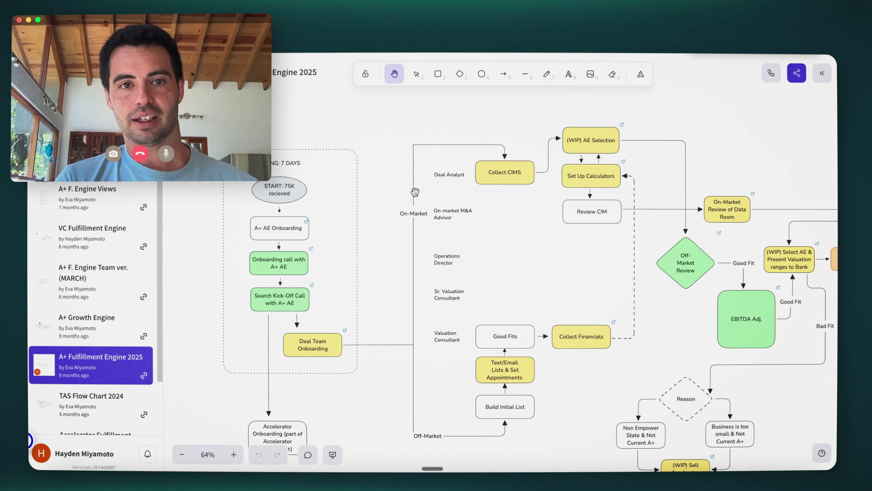
pyautogui.press('super+Tab')
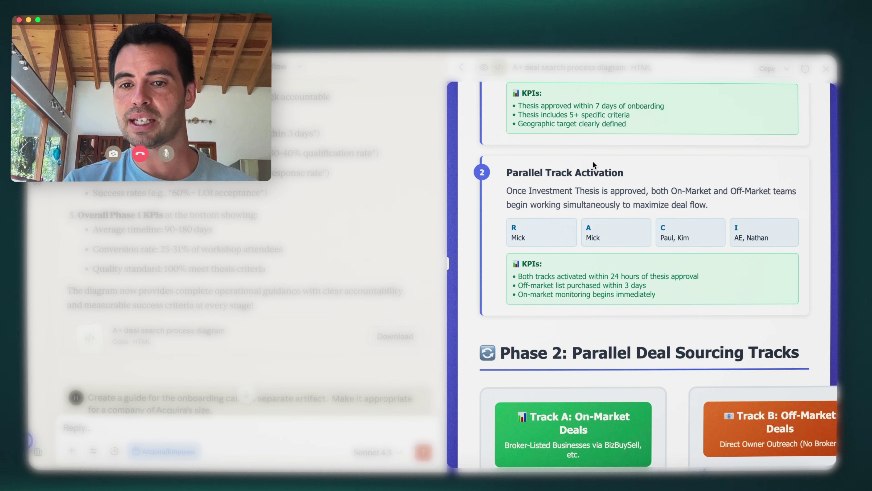
# Step: Scroll the diagram through Tracks Converge LOI to Success Criteria, Key Performance Metrics and Key Roles
pyautogui.scroll(-5, 585, 172)
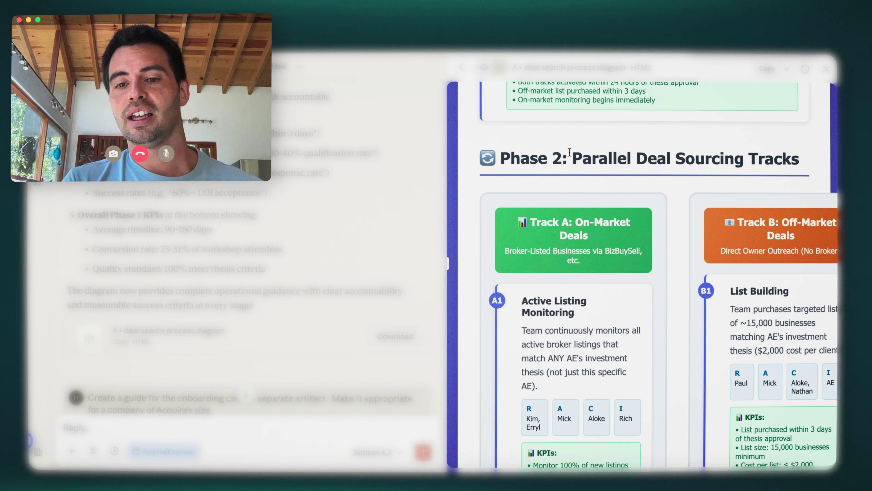
pyautogui.hscroll(1, 569, 152)
pyautogui.scroll(-3, 569, 152)
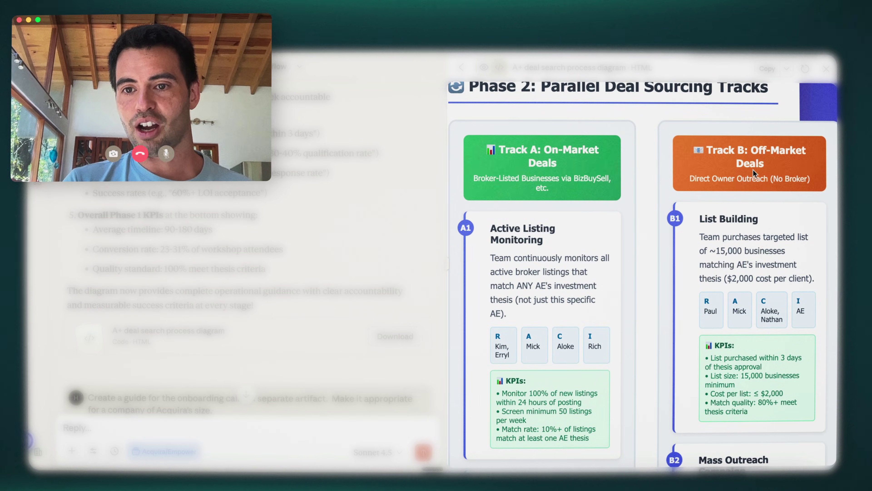
pyautogui.scroll(-2, 550, 217)
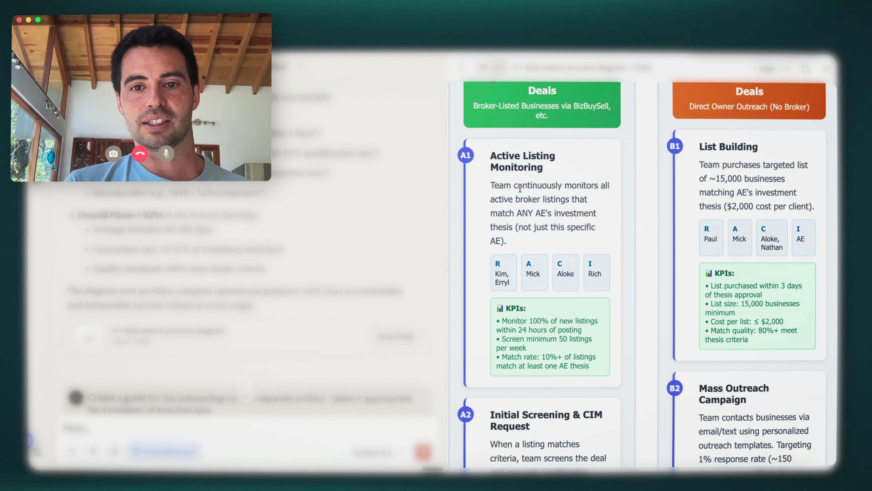
pyautogui.scroll(-1, 519, 188)
pyautogui.scroll(-12, 511, 336)
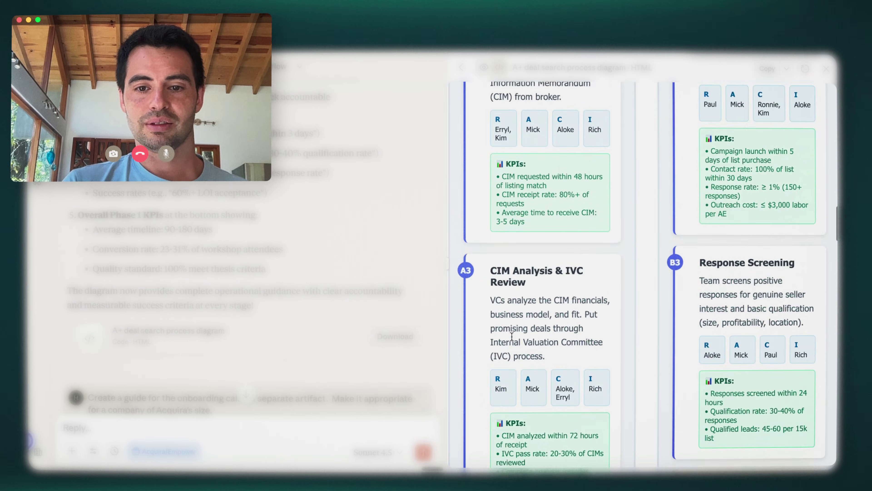
pyautogui.scroll(-4, 495, 285)
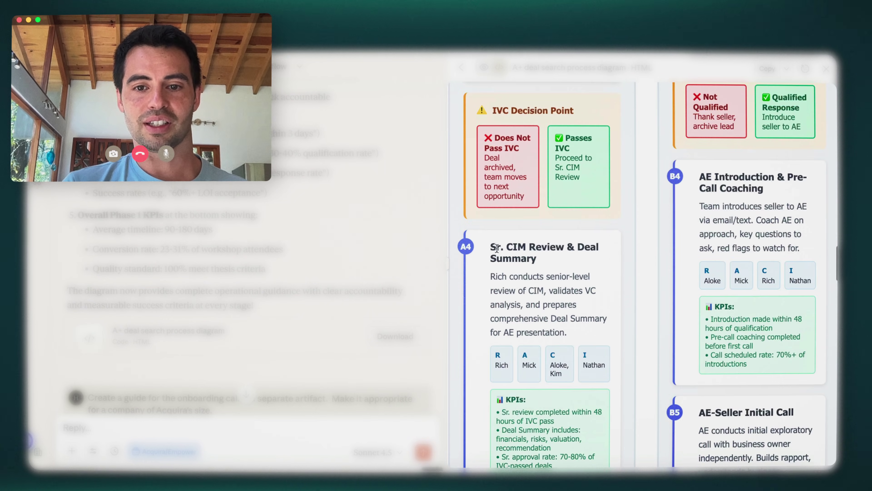
pyautogui.scroll(9, 511, 272)
pyautogui.scroll(-20, 512, 272)
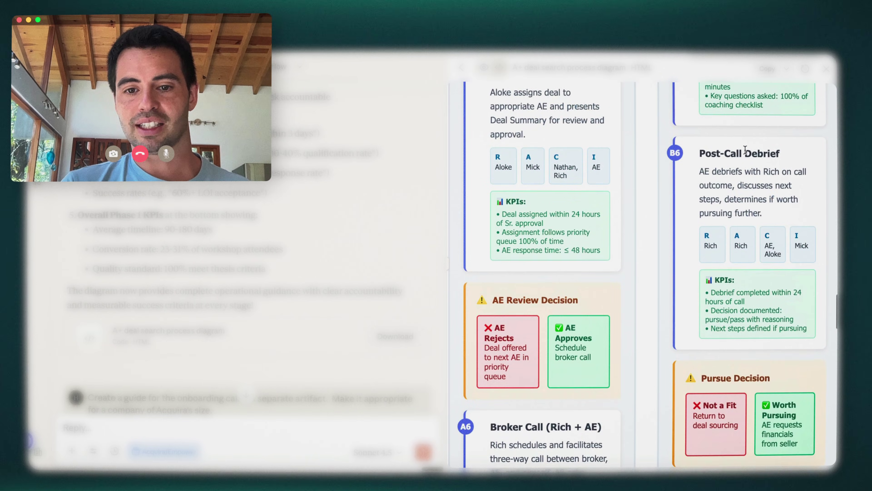
pyautogui.scroll(-3, 746, 150)
pyautogui.scroll(-13, 745, 150)
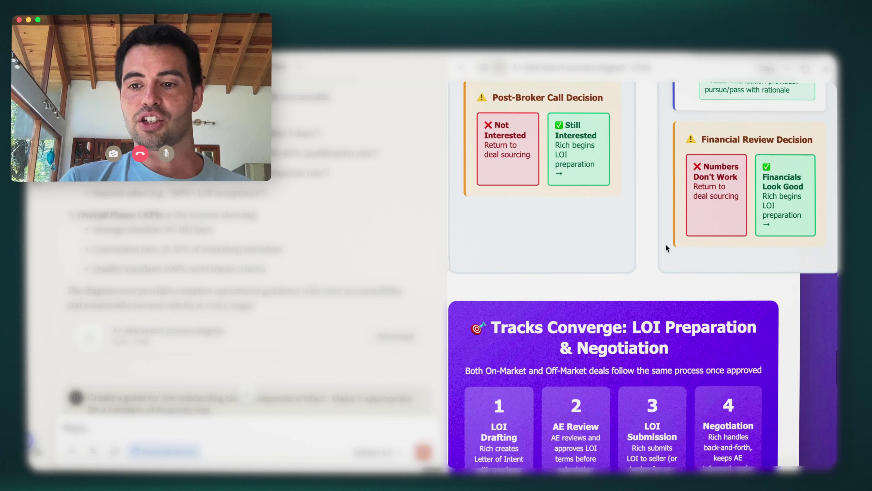
pyautogui.scroll(-6, 713, 267)
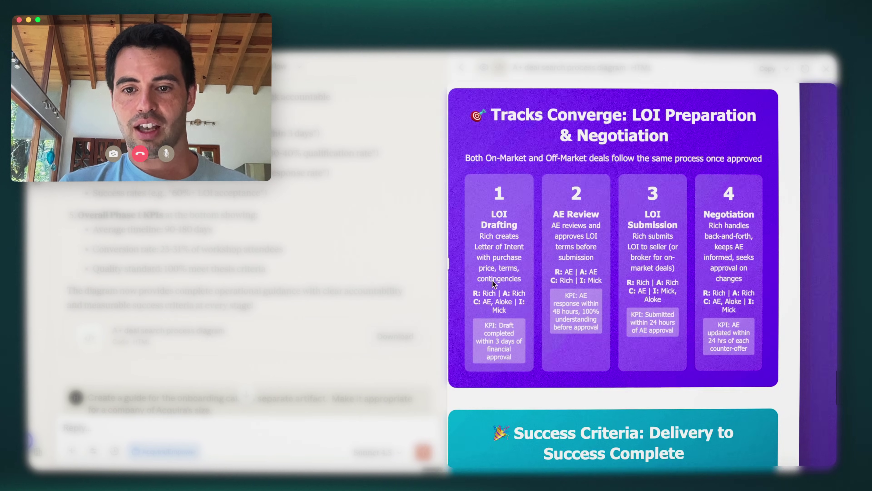
pyautogui.scroll(-10, 633, 254)
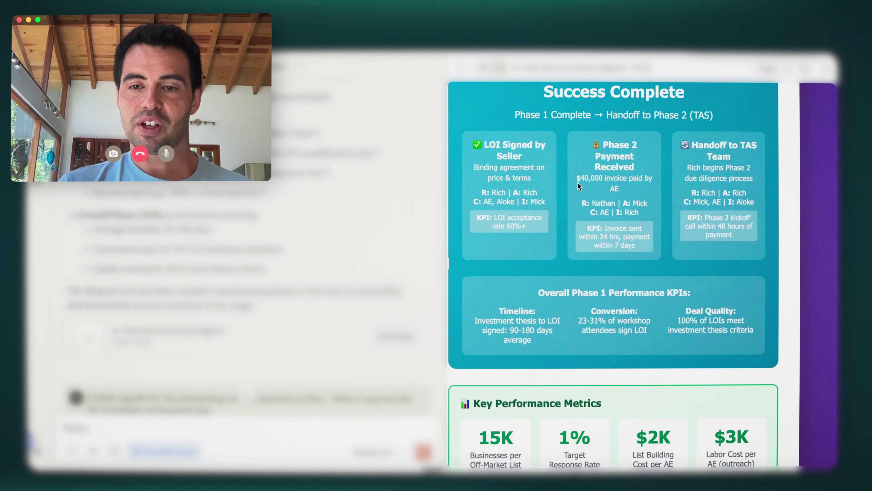
pyautogui.scroll(-6, 562, 252)
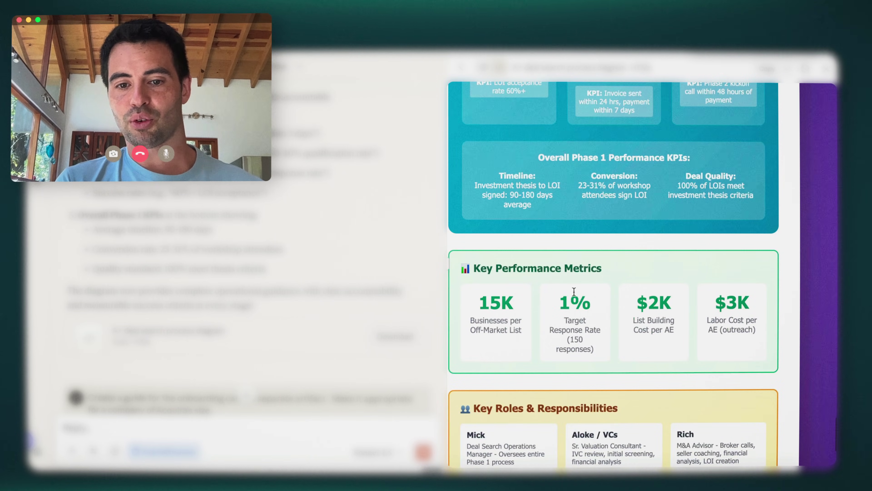
pyautogui.scroll(12, 566, 309)
pyautogui.scroll(20, 568, 331)
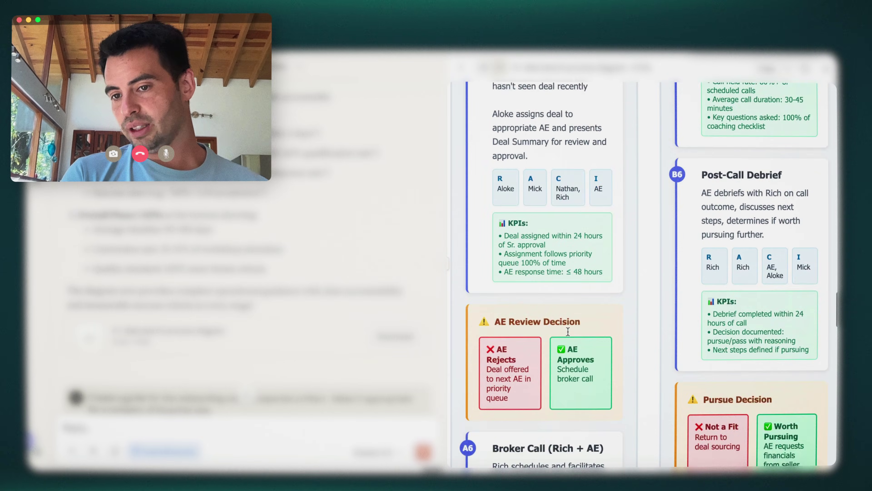
pyautogui.scroll(2, 568, 331)
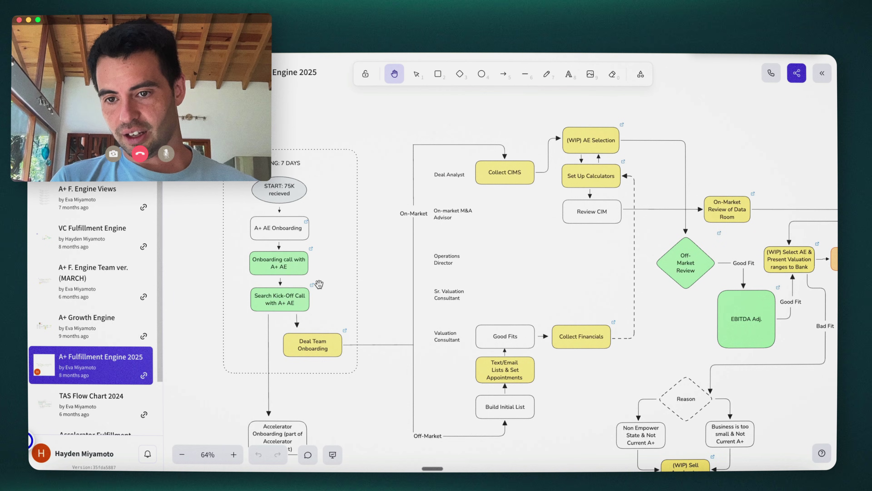
pyautogui.hscroll(12, 318, 284)
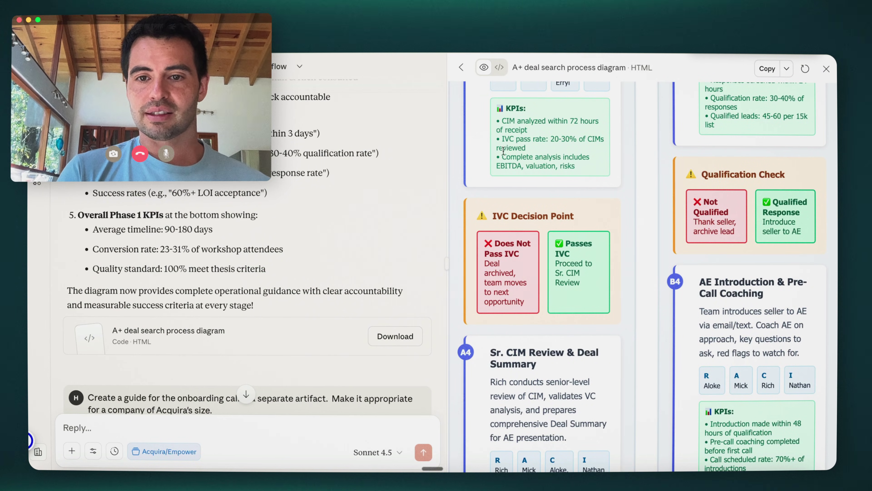
# Step: Scroll to the onboarding call guide reply, then close the diagram to list the chat's artifacts
pyautogui.scroll(3, 503, 151)
pyautogui.scroll(-5, 199, 221)
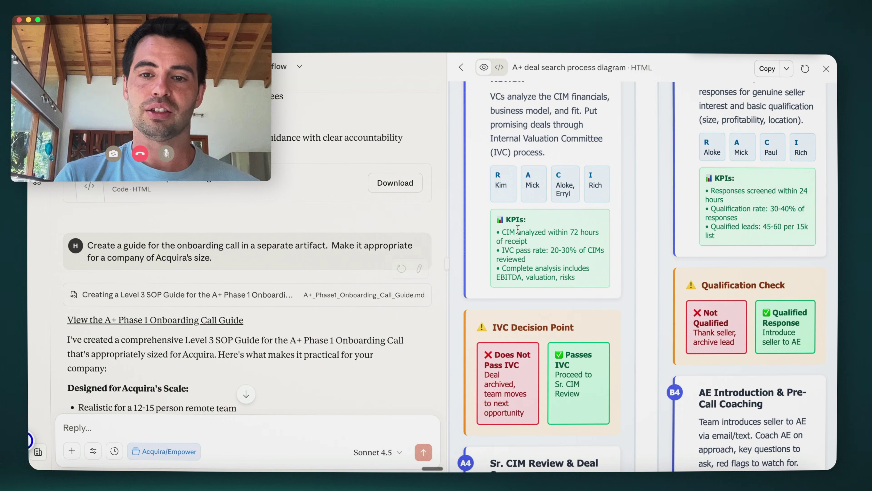
pyautogui.scroll(10, 535, 261)
pyautogui.scroll(10, 536, 260)
pyautogui.scroll(-3, 535, 260)
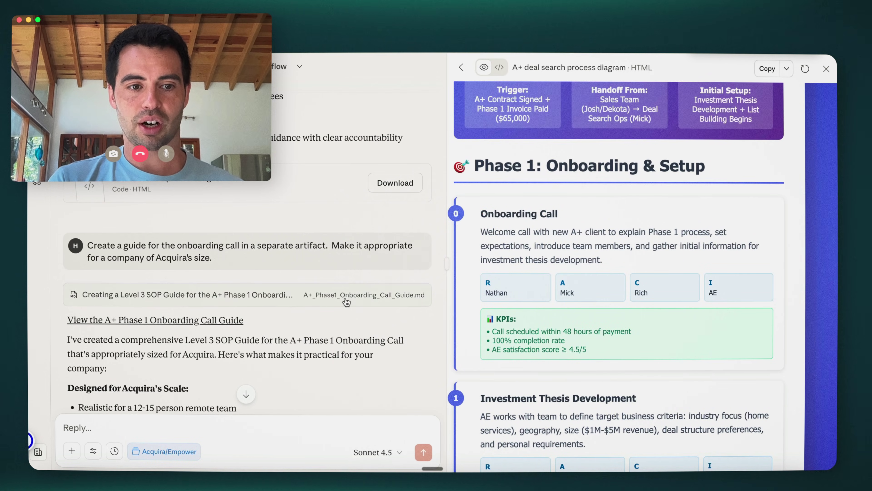
pyautogui.scroll(-2, 346, 302)
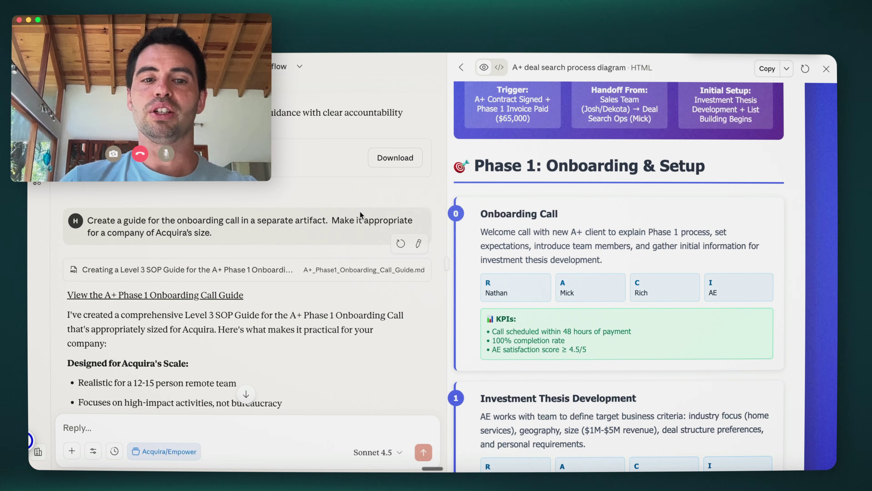
pyautogui.click(461, 67)
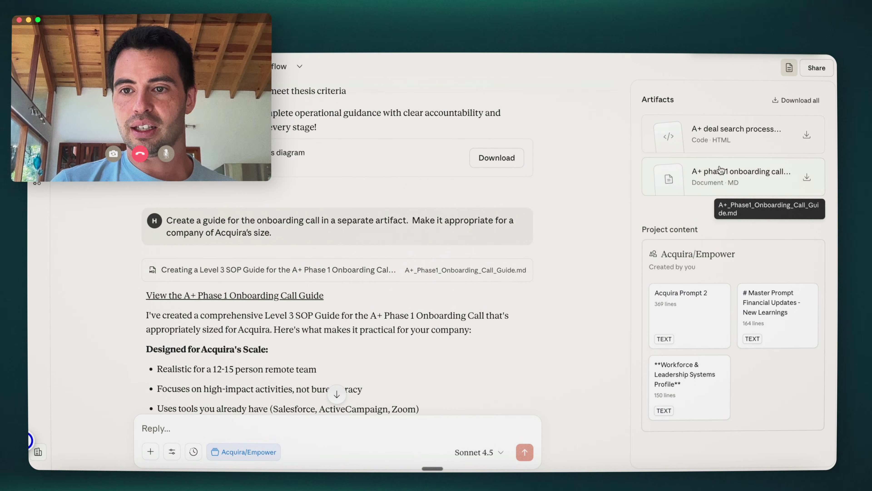
# Step: Open the A+ phase1 onboarding call guide artifact and read it down to the Step 6 wrap-up
pyautogui.click(713, 177)
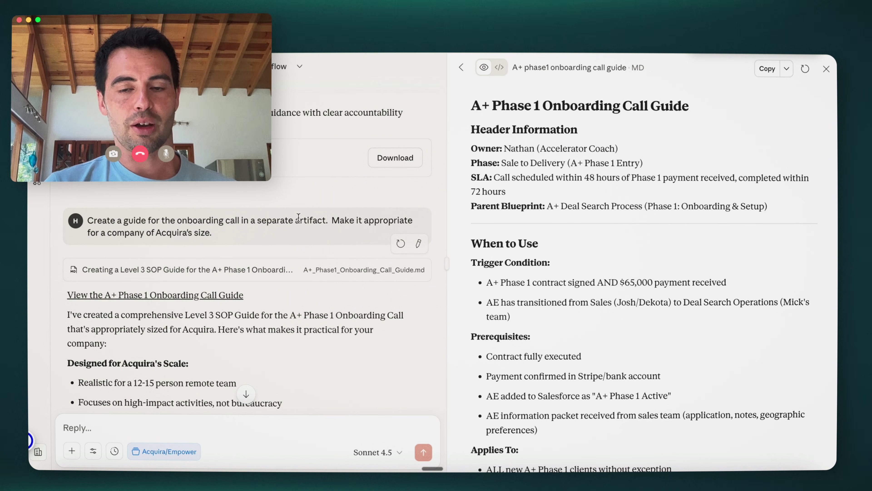
pyautogui.scroll(-2, 631, 130)
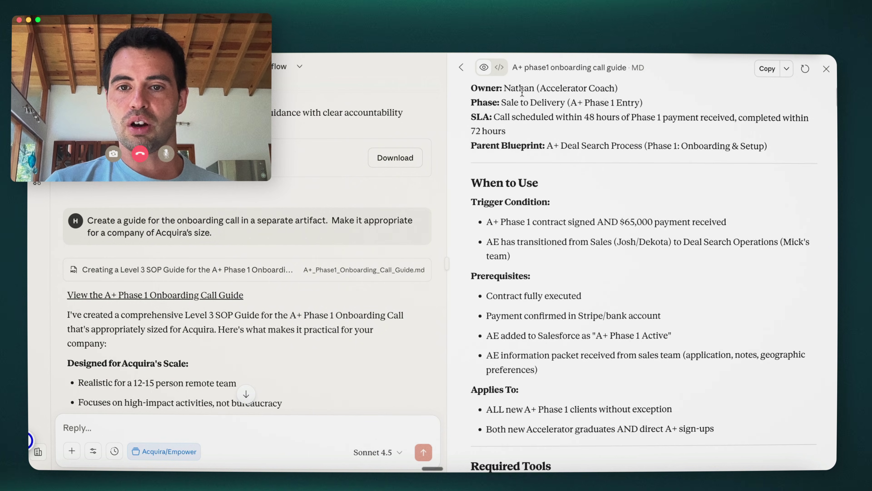
pyautogui.scroll(-10, 631, 130)
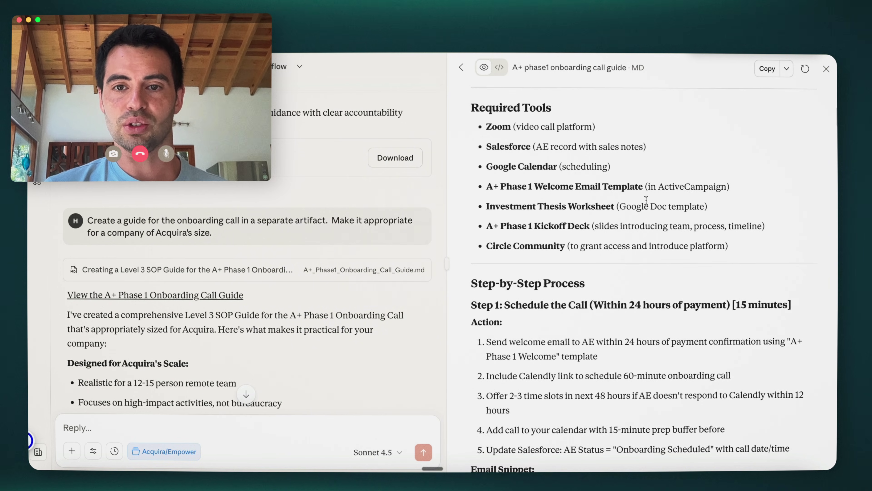
pyautogui.scroll(-7, 482, 158)
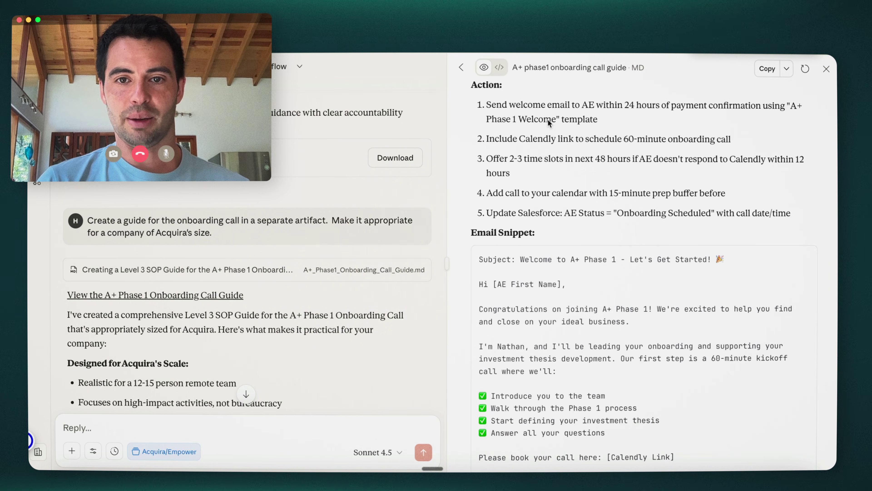
pyautogui.scroll(2, 527, 104)
pyautogui.scroll(-6, 537, 272)
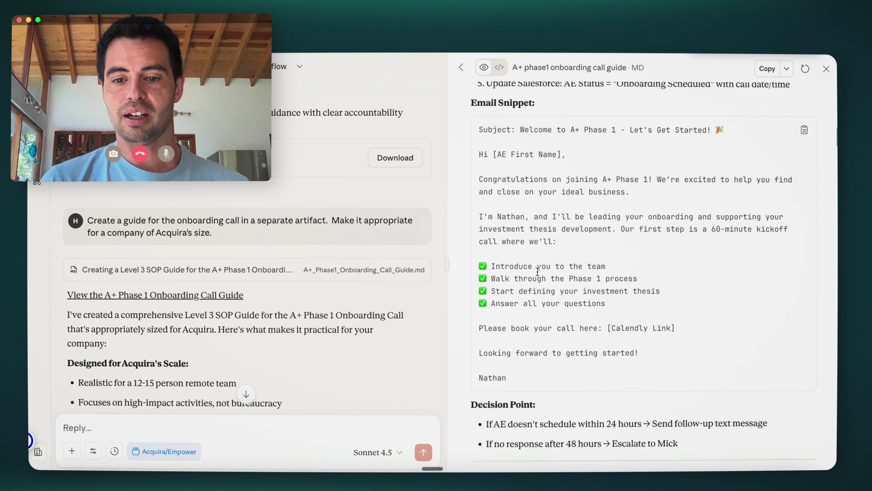
pyautogui.scroll(-20, 537, 272)
pyautogui.scroll(11, 537, 271)
pyautogui.scroll(-15, 537, 271)
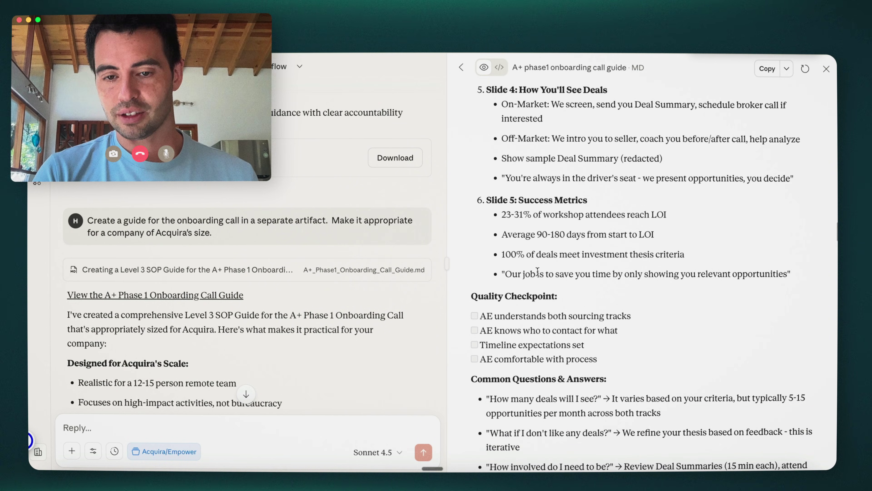
pyautogui.scroll(-7, 537, 271)
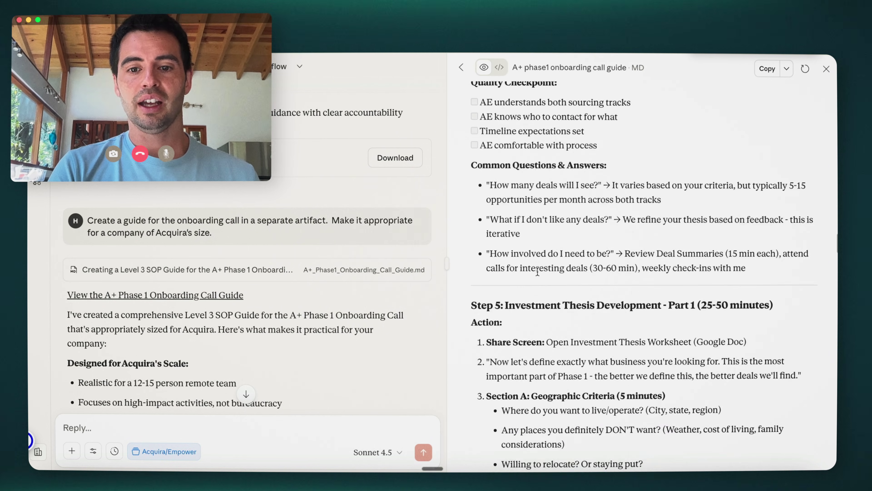
pyautogui.scroll(-6, 538, 275)
pyautogui.scroll(3, 538, 275)
pyautogui.scroll(-2, 538, 275)
pyautogui.scroll(-10, 538, 275)
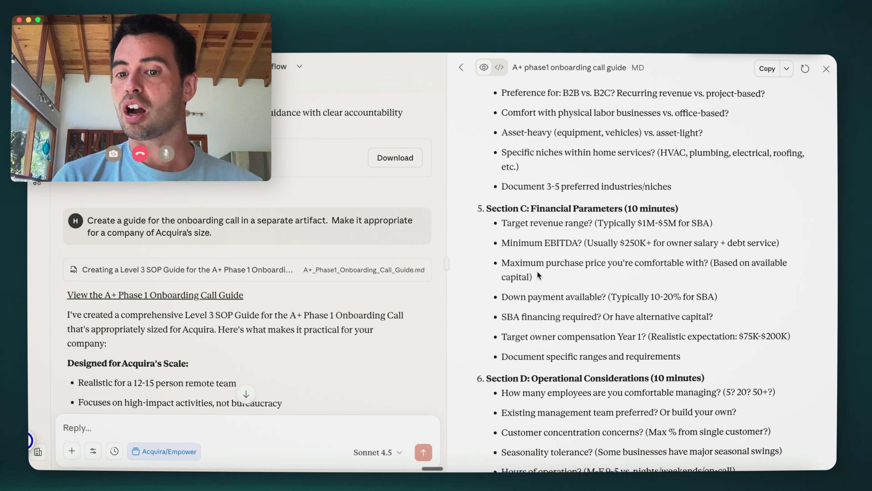
pyautogui.scroll(-10, 538, 275)
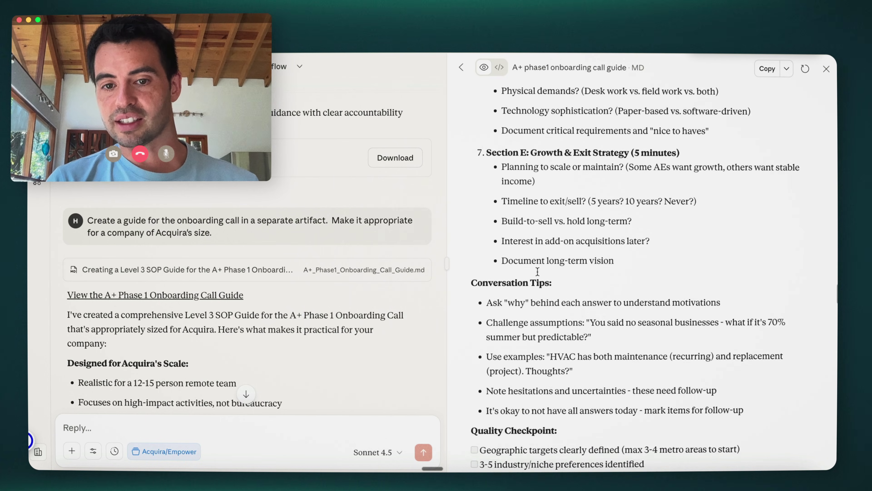
pyautogui.scroll(-10, 538, 270)
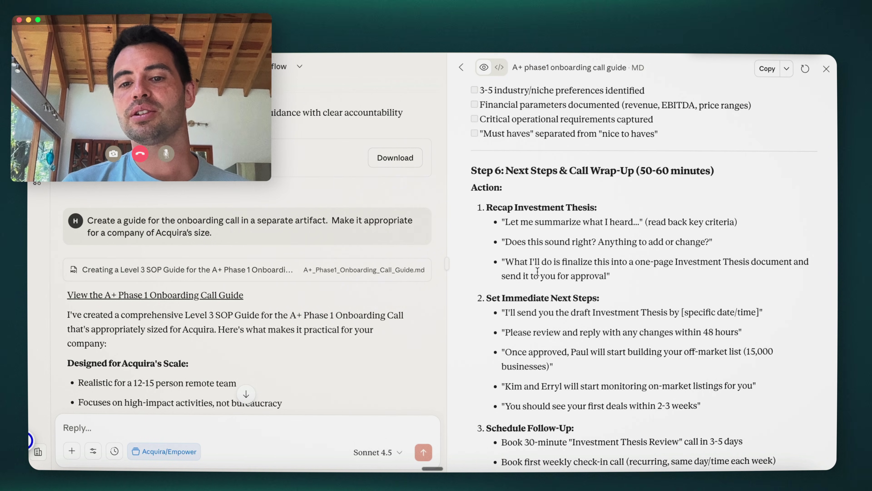
pyautogui.scroll(-12, 537, 271)
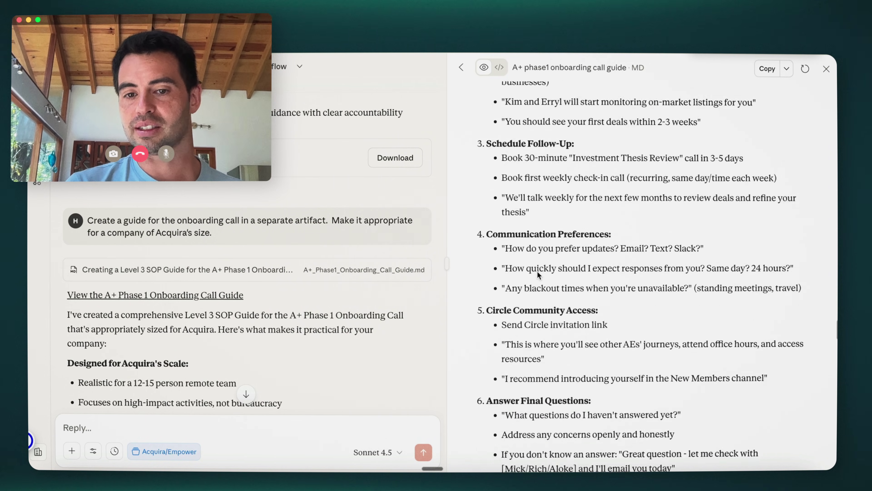
pyautogui.scroll(20, 511, 130)
# Step: Reopen the A+ deal search process diagram and start requesting an Investment Thesis Development guide in a separate artifact
pyautogui.click(461, 67)
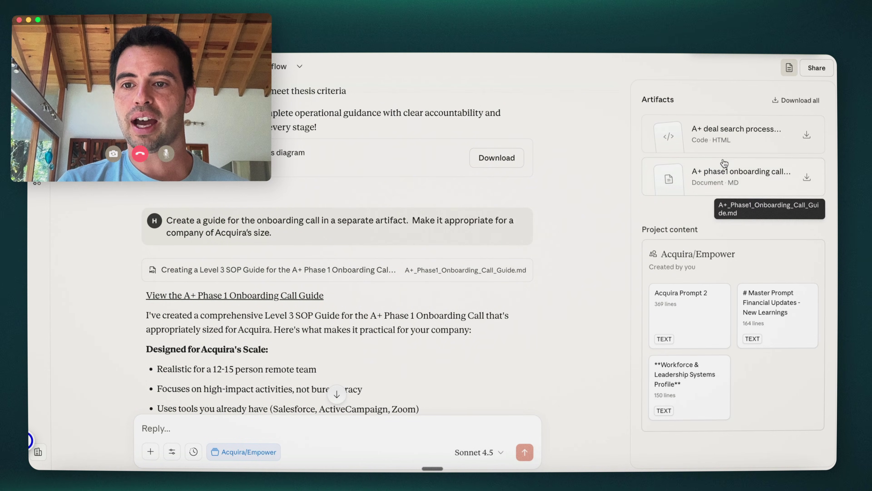
pyautogui.click(722, 140)
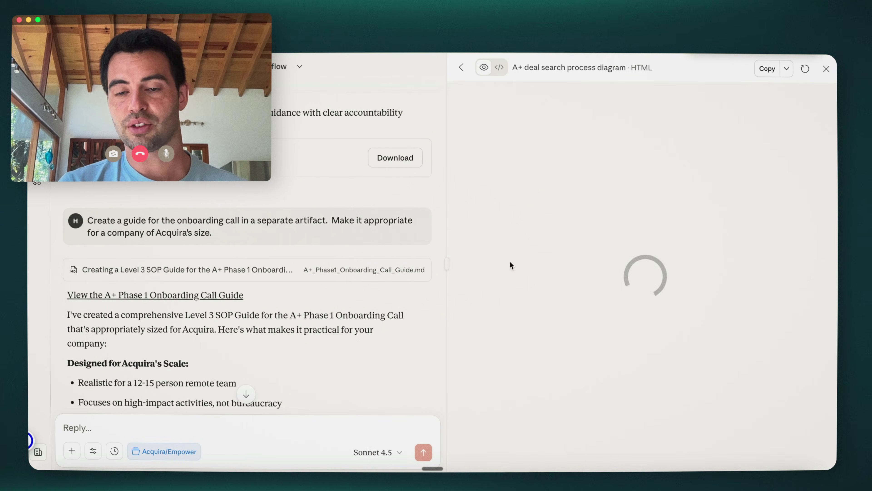
pyautogui.scroll(-9, 515, 302)
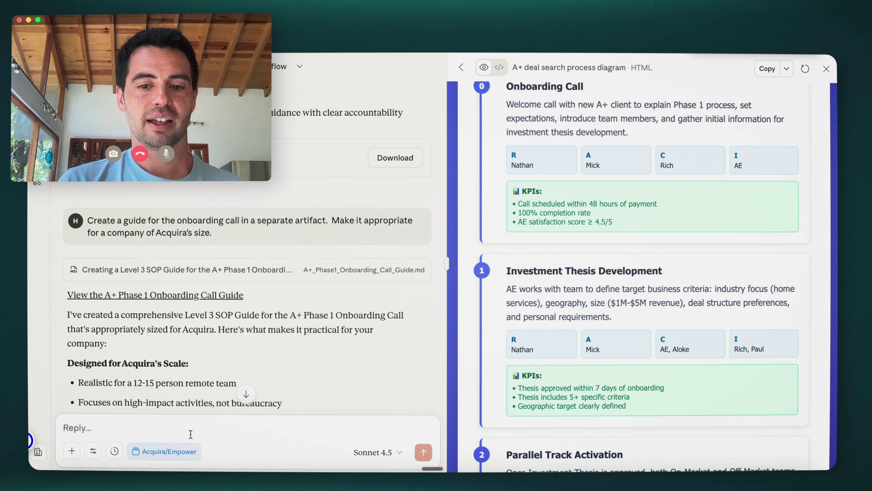
pyautogui.click(189, 429)
pyautogui.write('Create a guide for Investment Thes')
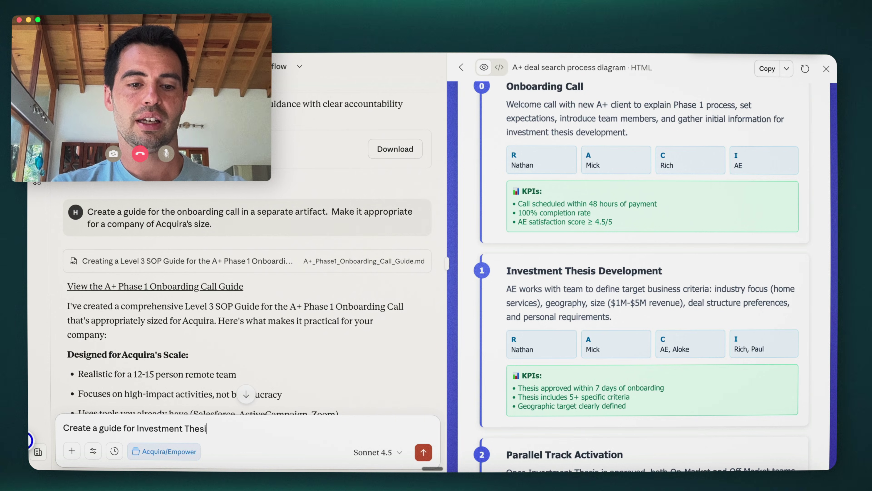
pyautogui.write(' in a')
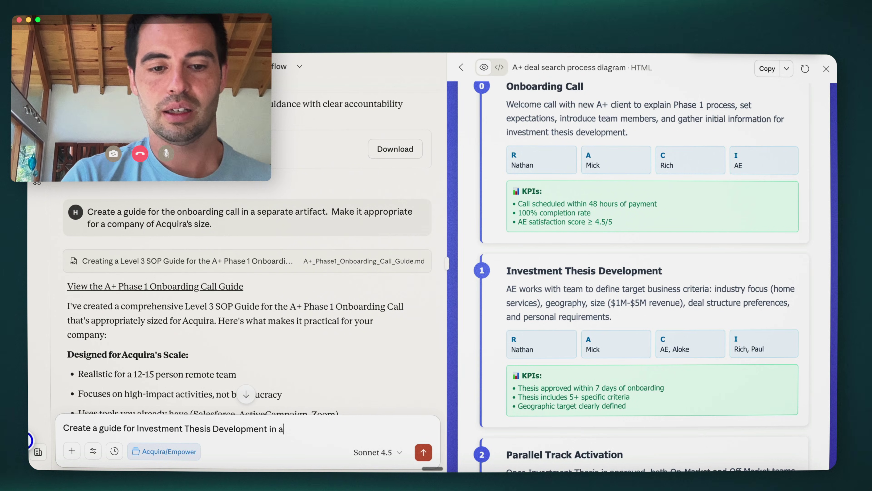
pyautogui.write(' separate artifact')
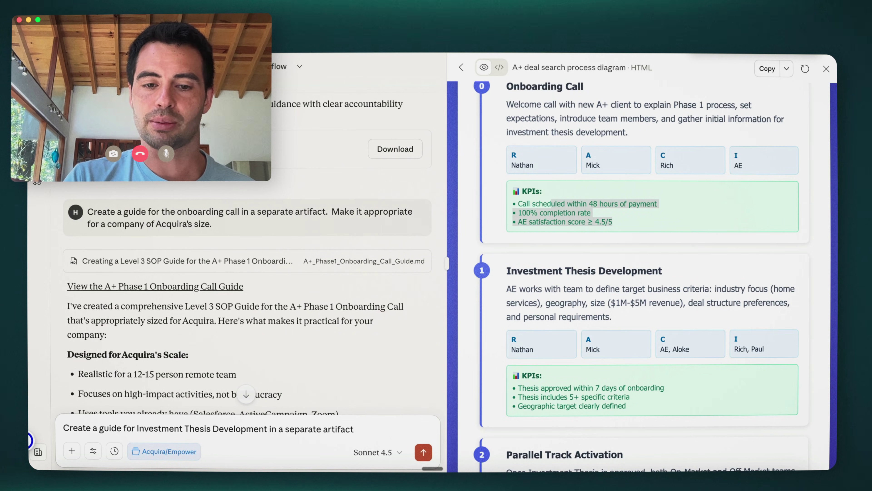
# Step: Send the guide request and open the resulting Investment thesis development guide document beside the chat
pyautogui.press('Return')
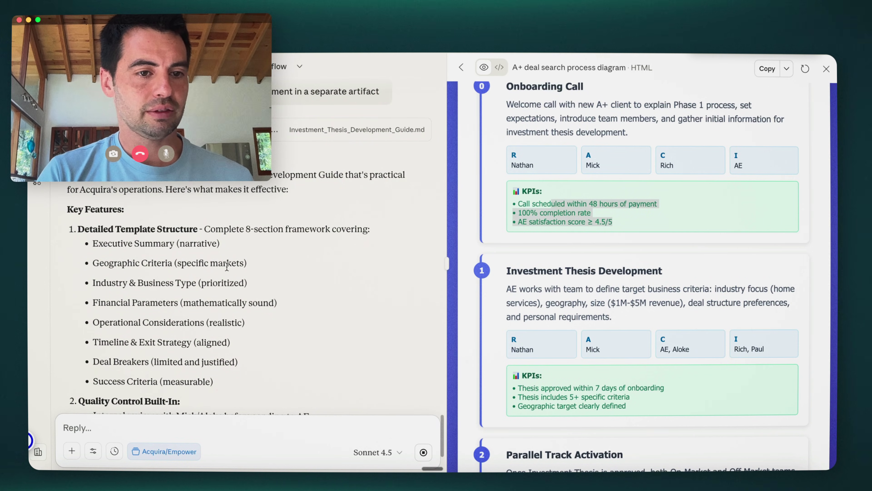
pyautogui.scroll(5, 227, 265)
pyautogui.scroll(-7, 227, 268)
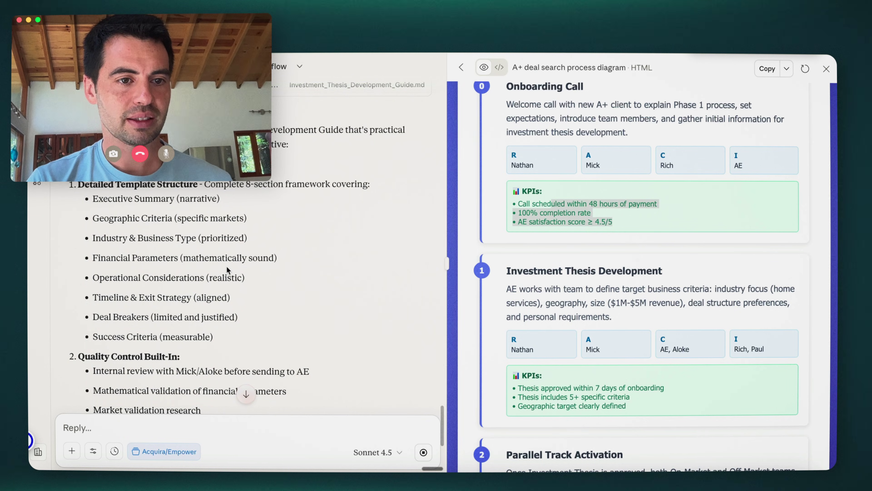
pyautogui.scroll(-6, 226, 269)
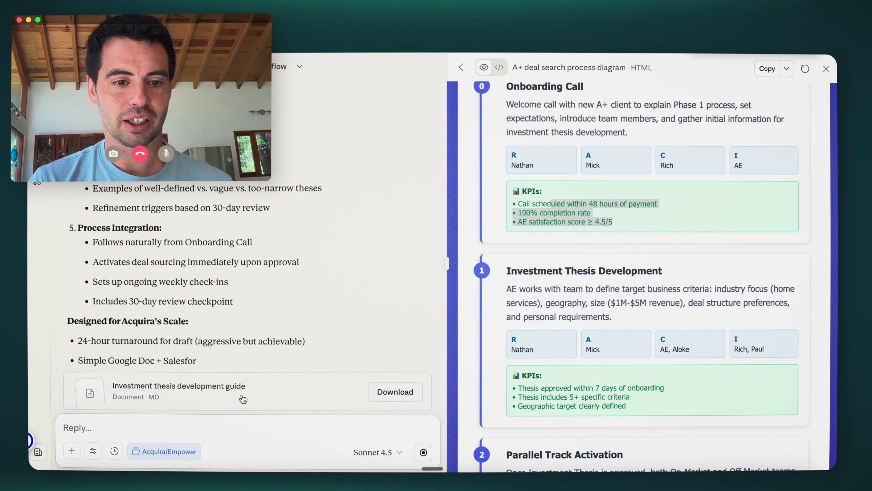
pyautogui.click(253, 394)
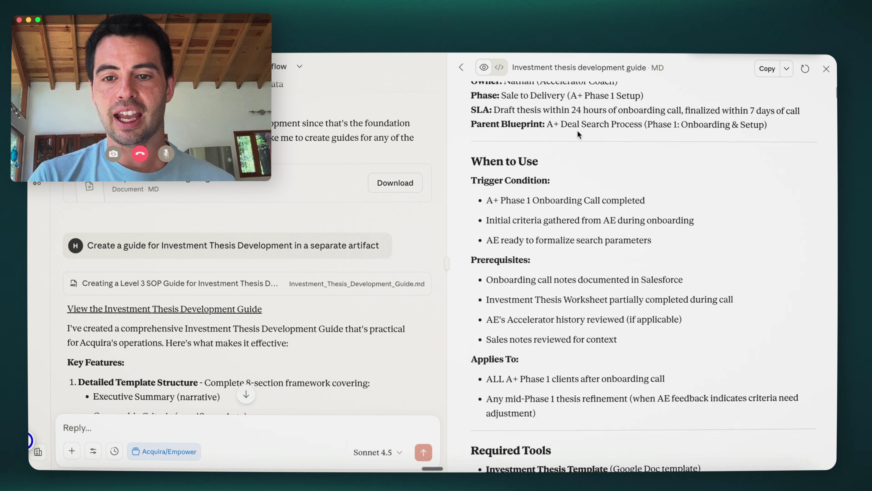
pyautogui.scroll(2, 579, 134)
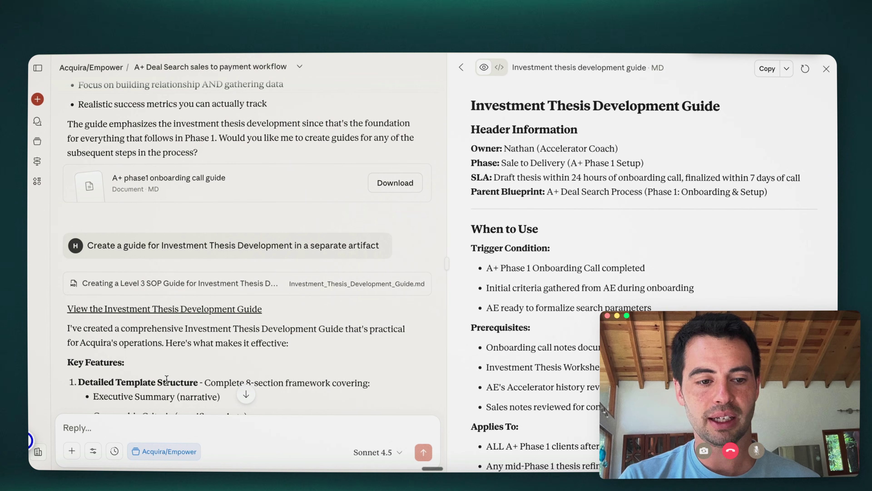
pyautogui.click(38, 451)
pyautogui.click(69, 347)
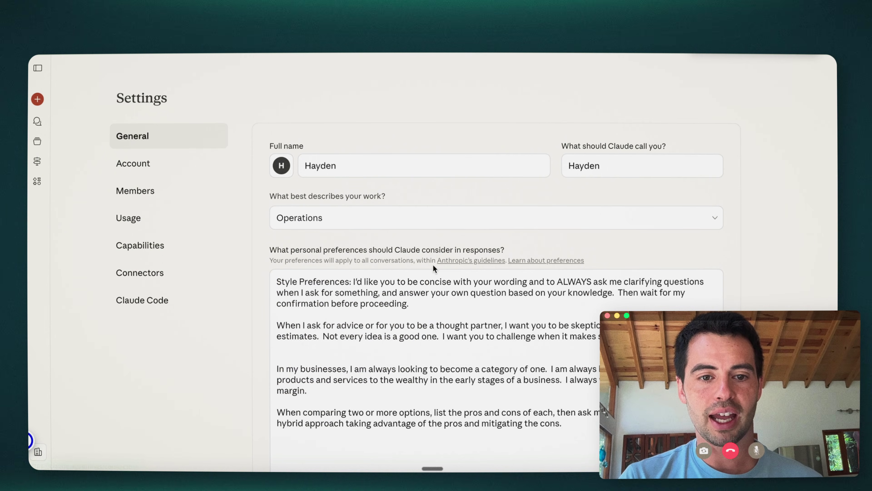
pyautogui.scroll(-10, 348, 171)
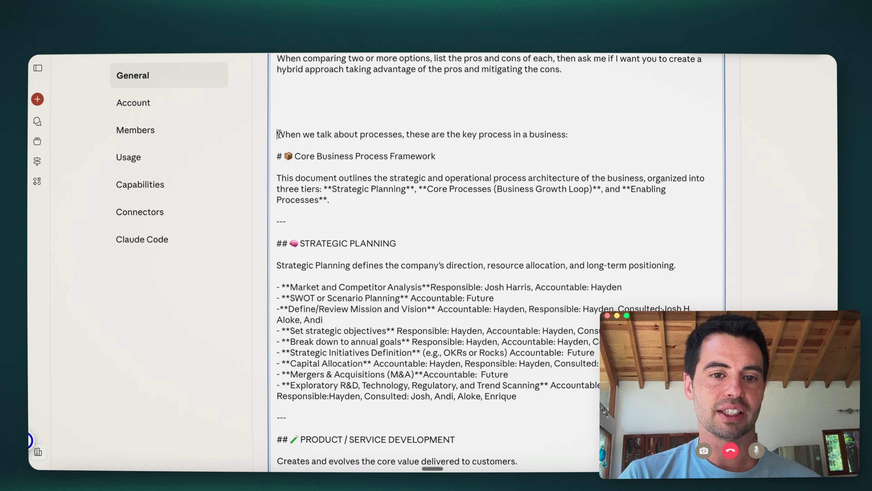
pyautogui.moveTo(282, 134); pyautogui.dragTo(543, 251)
pyautogui.scroll(-2, 544, 258)
pyautogui.scroll(-15, 545, 258)
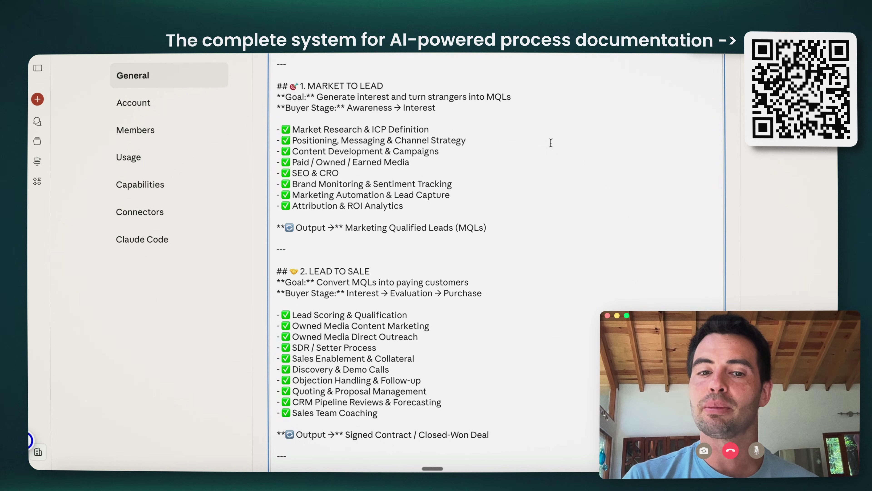
pyautogui.scroll(-8, 557, 148)
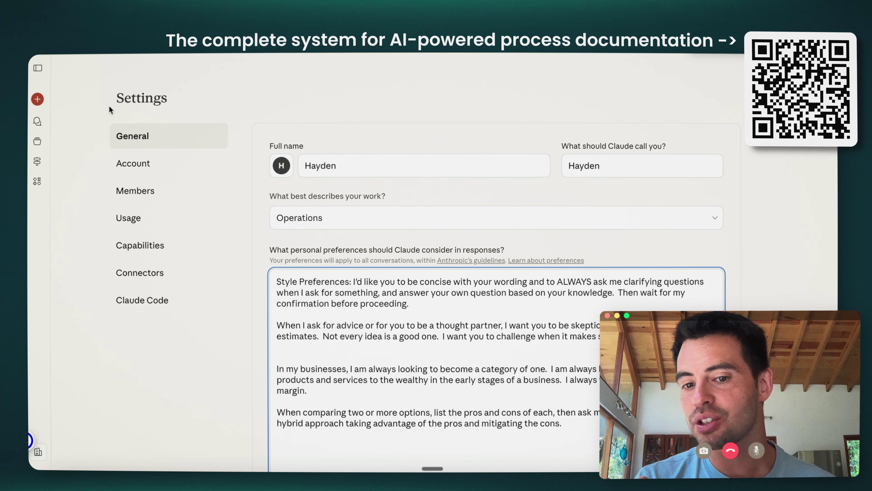
pyautogui.scroll(-2, 116, 111)
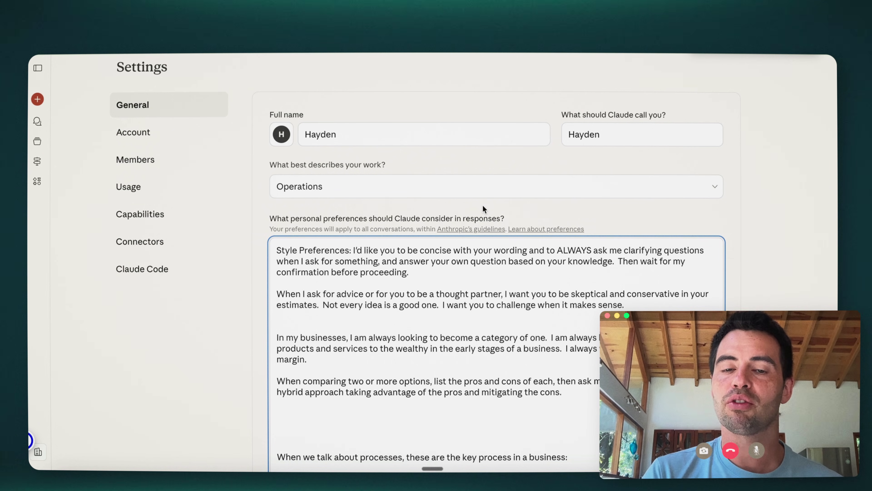
pyautogui.moveTo(408, 273); pyautogui.dragTo(267, 250)
pyautogui.scroll(-4, 267, 250)
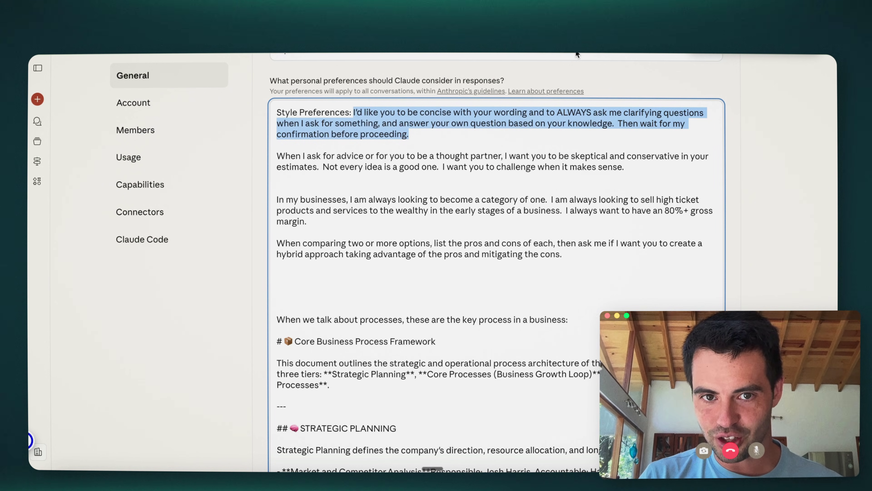
pyautogui.click(650, 124)
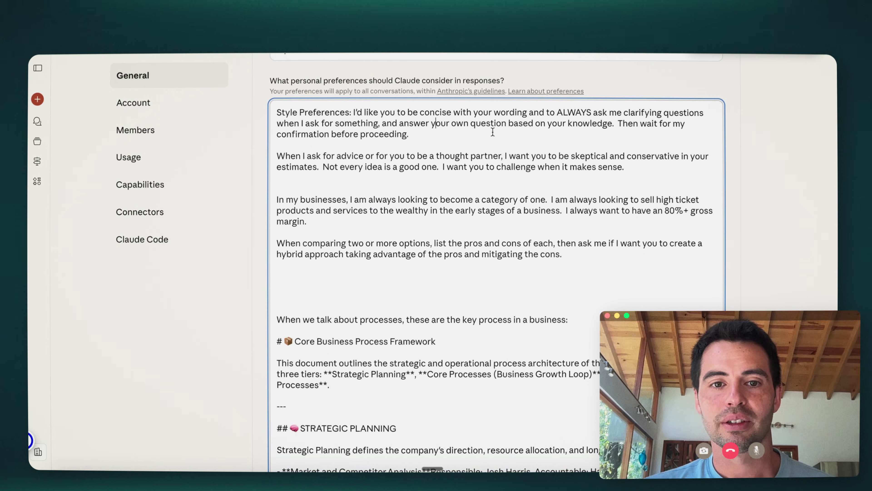
pyautogui.scroll(5, 493, 131)
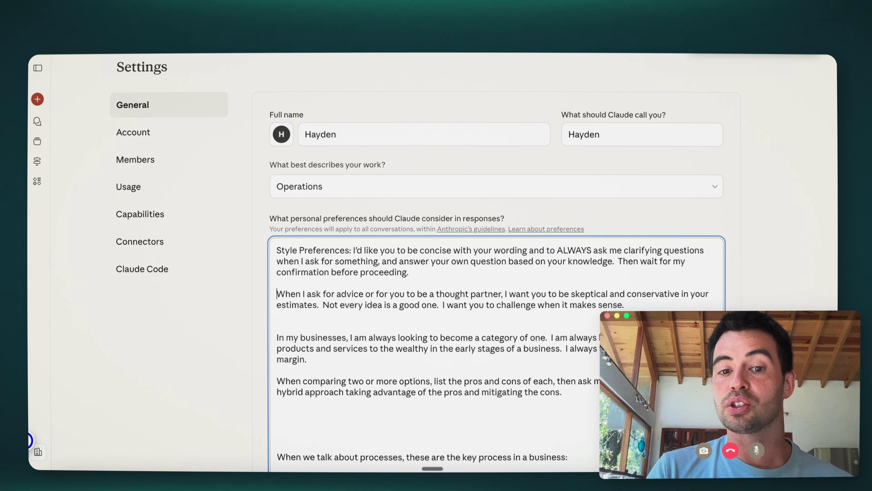
pyautogui.click(409, 271)
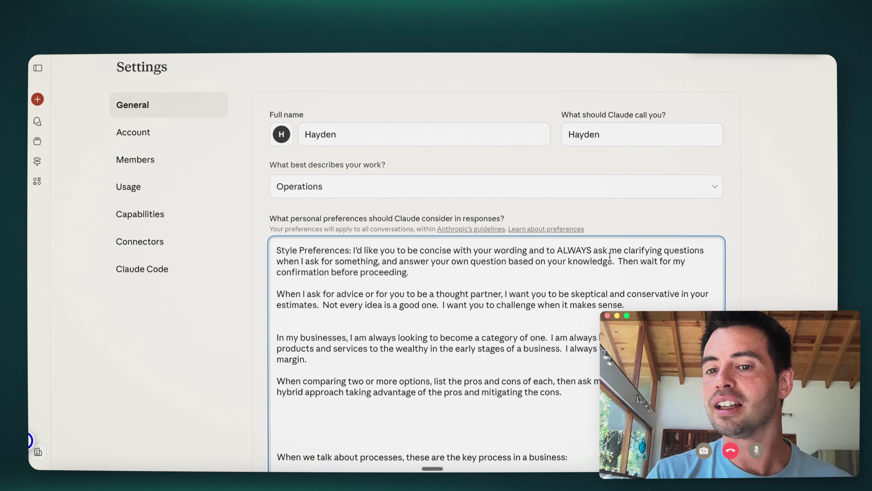
pyautogui.scroll(-3, 610, 256)
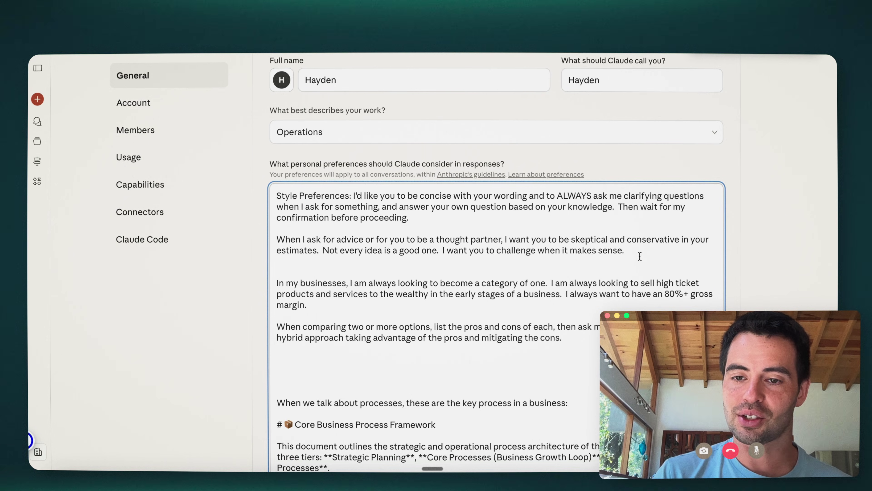
pyautogui.moveTo(640, 256); pyautogui.dragTo(501, 244)
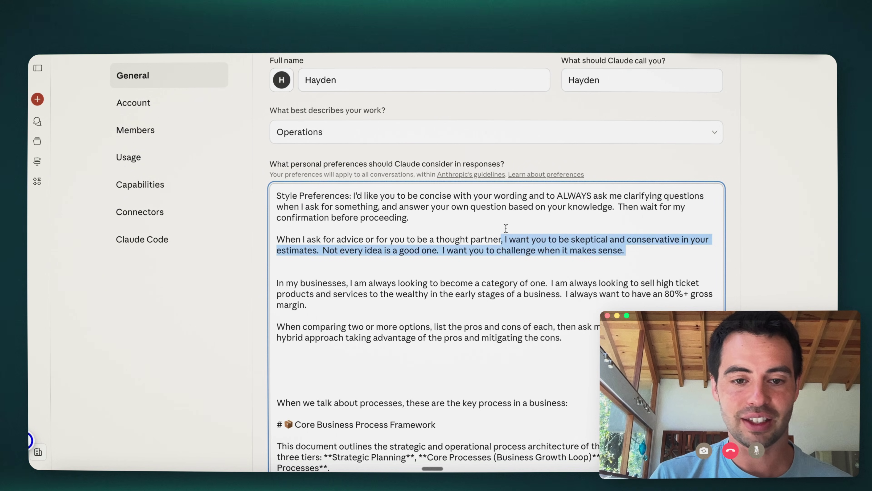
pyautogui.click(392, 250)
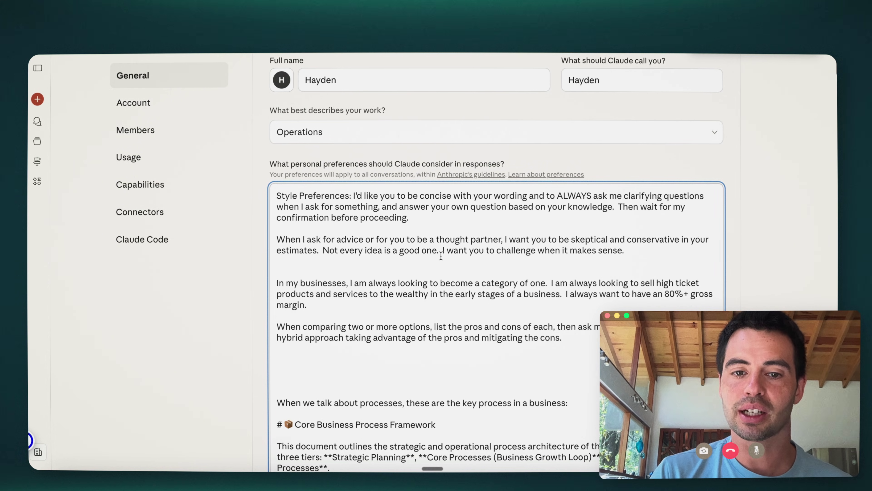
pyautogui.scroll(-1, 502, 268)
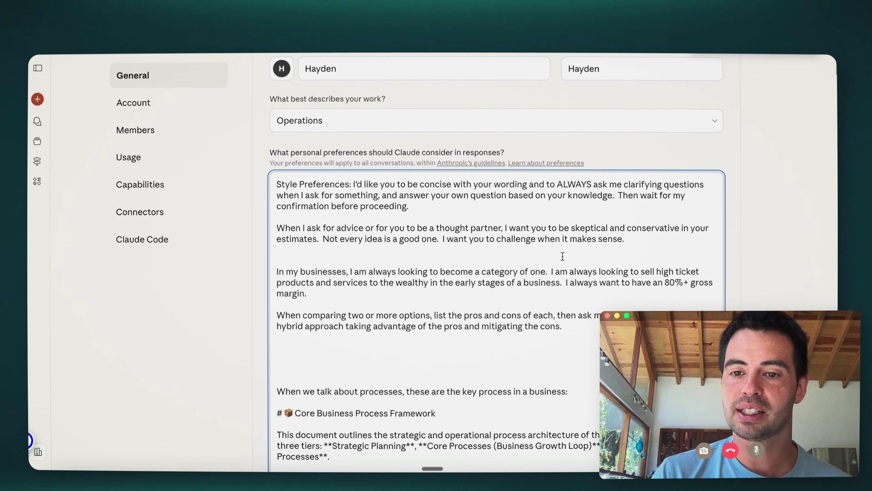
pyautogui.scroll(-5, 560, 255)
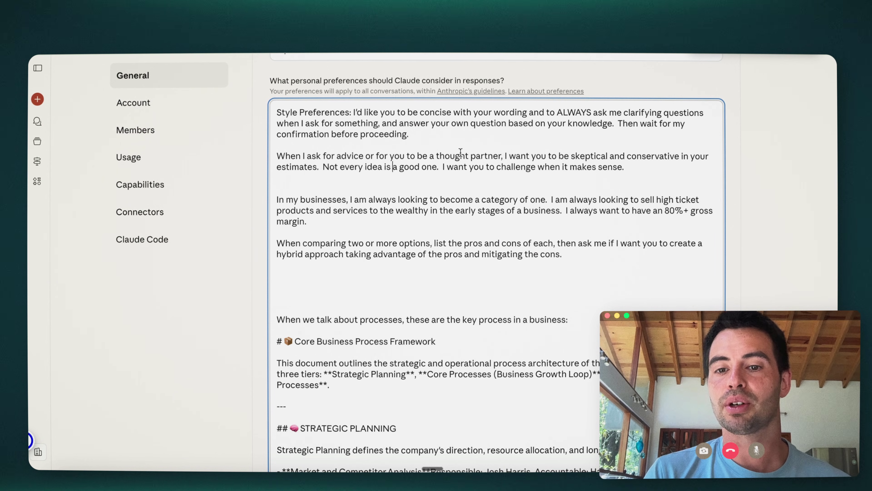
pyautogui.moveTo(566, 254); pyautogui.dragTo(363, 179)
pyautogui.click(348, 148)
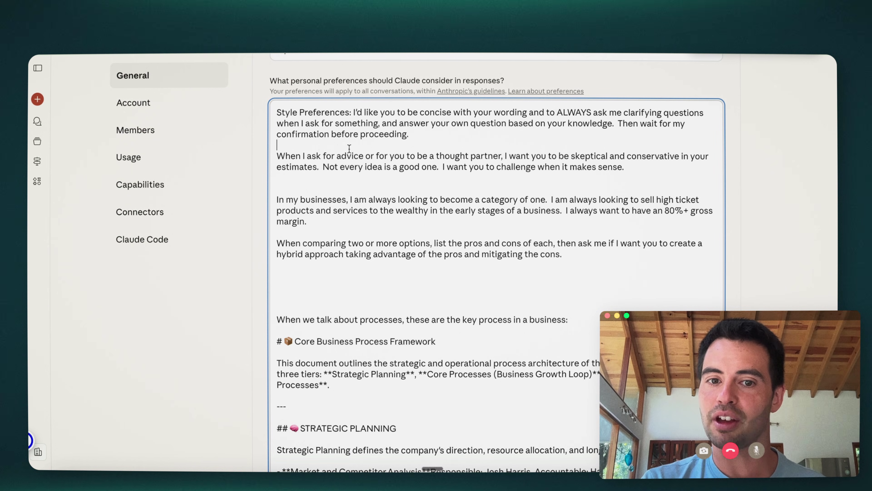
pyautogui.scroll(-5, 348, 149)
pyautogui.moveTo(277, 155); pyautogui.dragTo(314, 155)
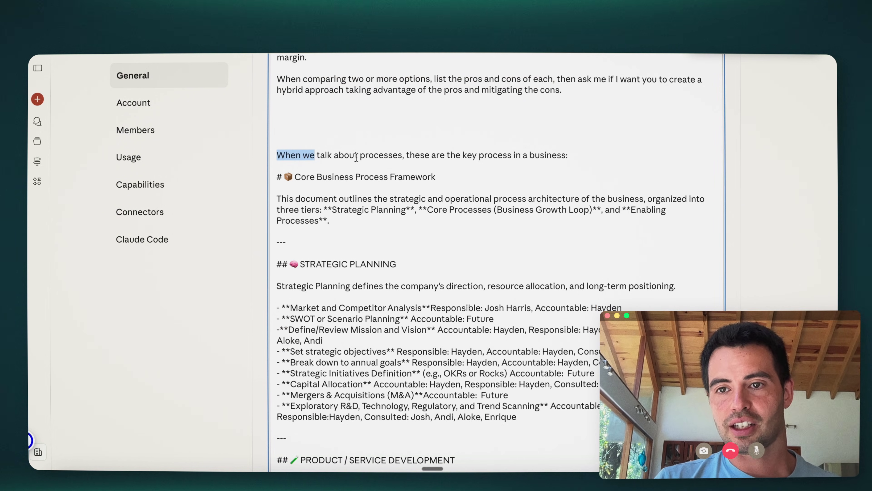
pyautogui.click(336, 155)
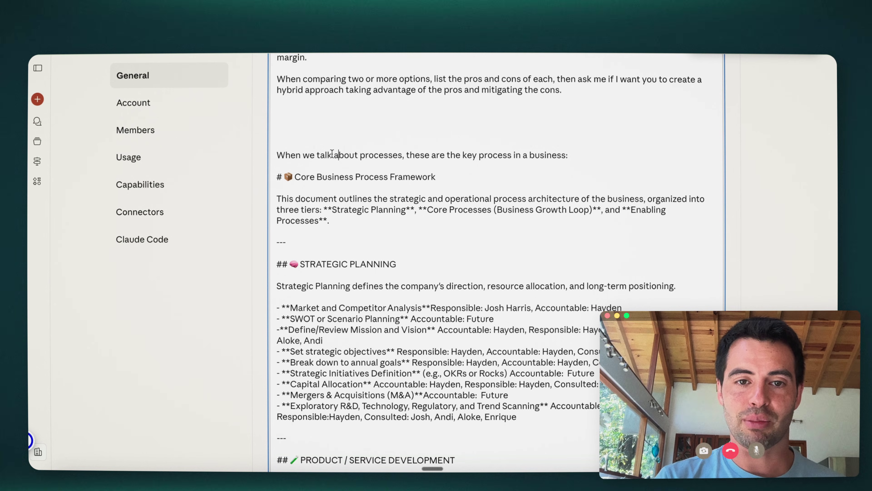
pyautogui.scroll(-2, 461, 165)
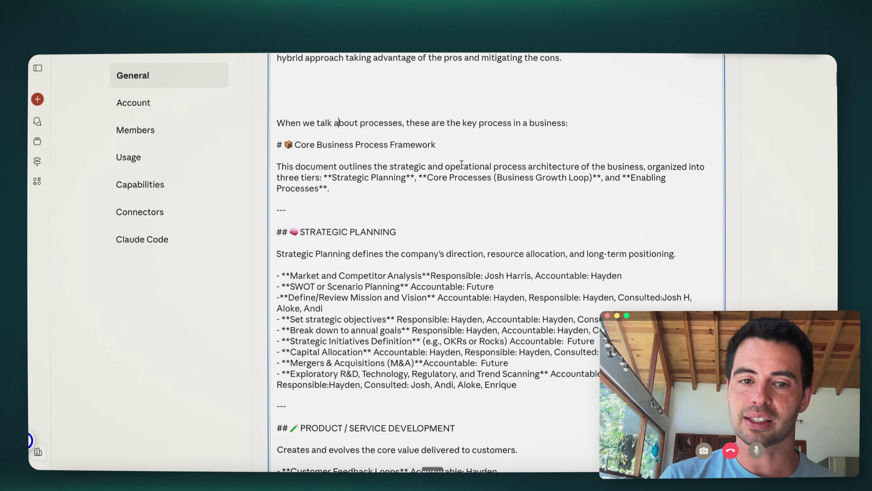
pyautogui.moveTo(278, 144); pyautogui.dragTo(357, 177)
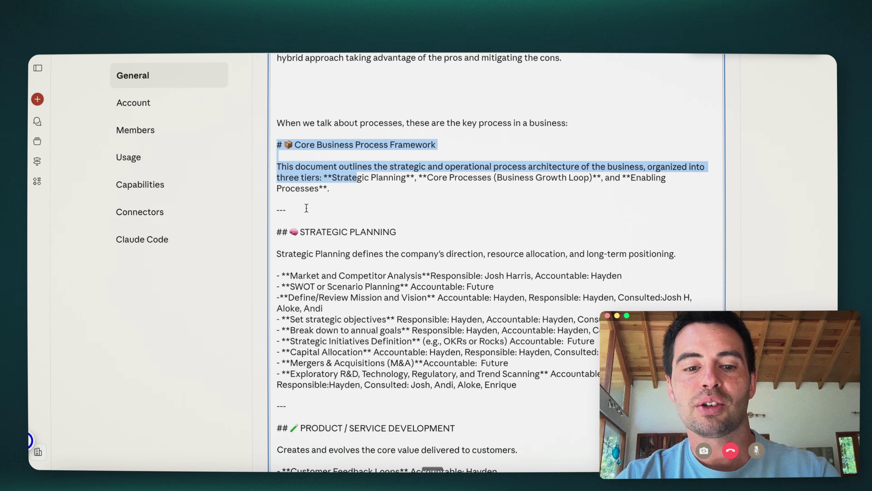
pyautogui.scroll(-3, 287, 242)
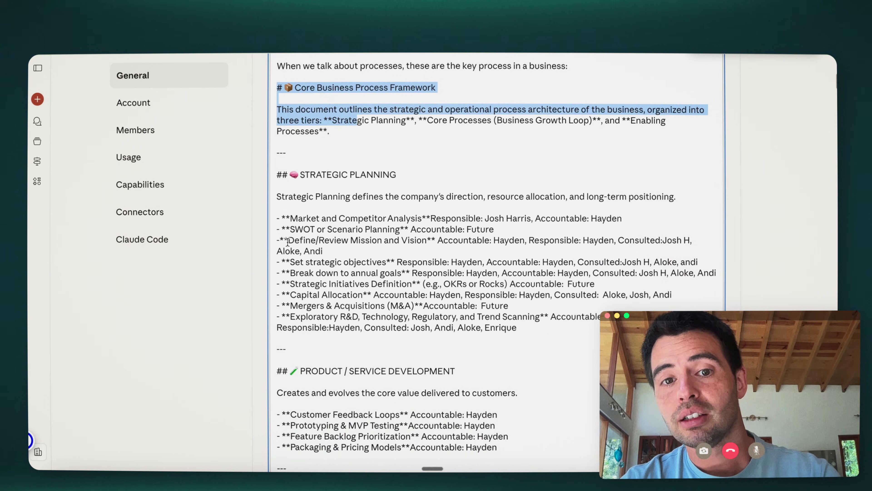
pyautogui.scroll(-12, 406, 214)
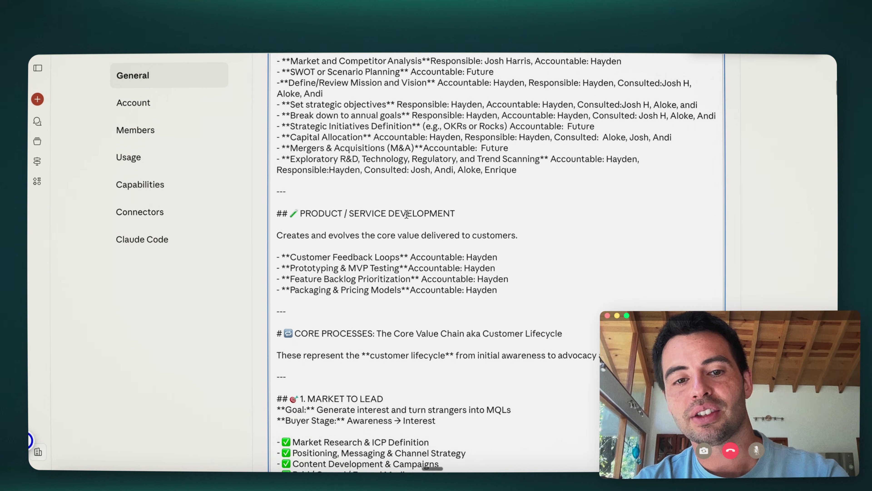
pyautogui.scroll(-6, 370, 268)
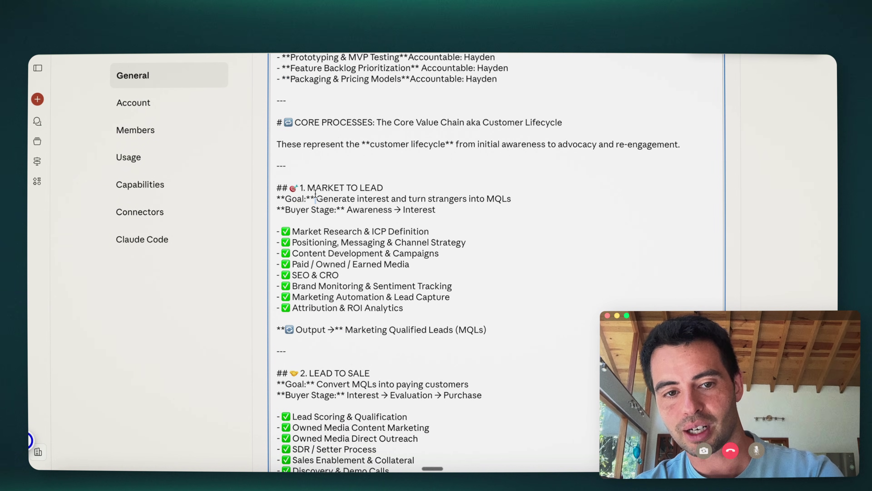
pyautogui.scroll(-9, 326, 241)
pyautogui.scroll(-19, 339, 276)
pyautogui.scroll(-10, 346, 315)
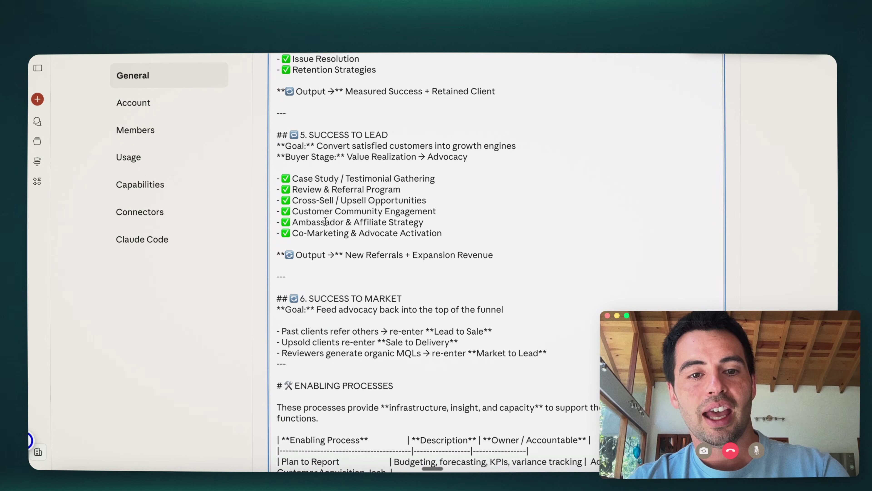
pyautogui.moveTo(471, 234); pyautogui.dragTo(292, 188)
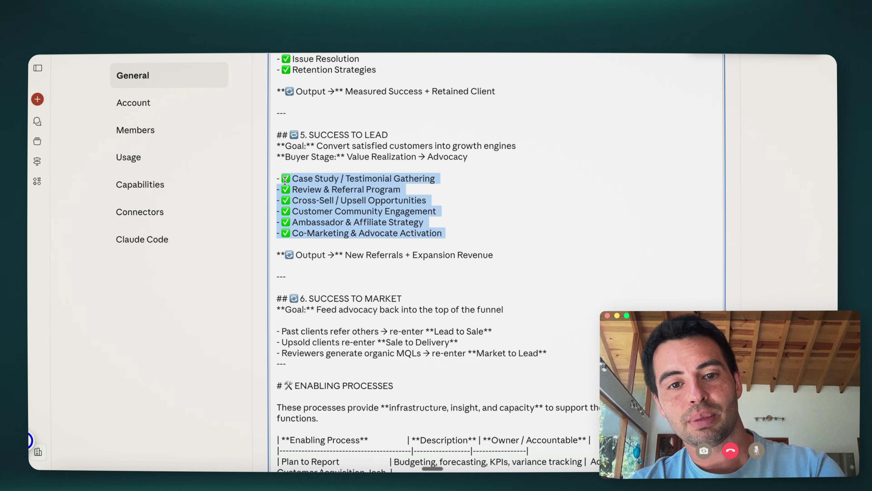
pyautogui.scroll(-10, 309, 202)
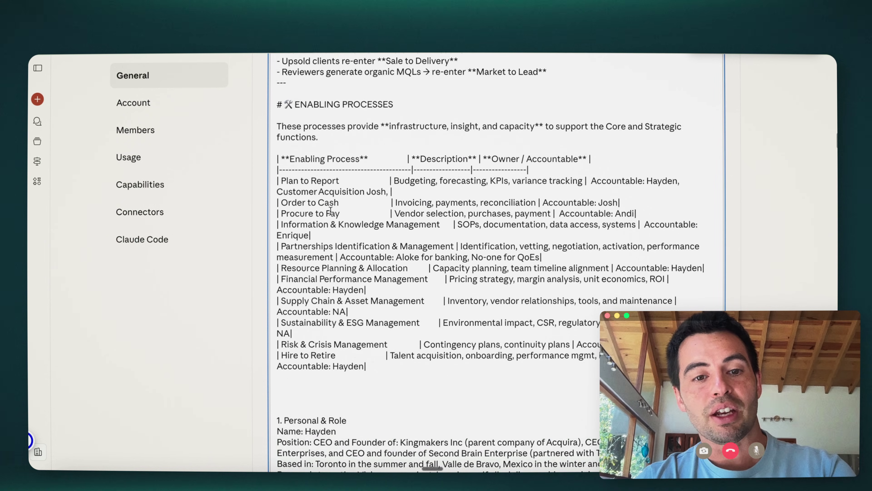
pyautogui.scroll(15, 289, 158)
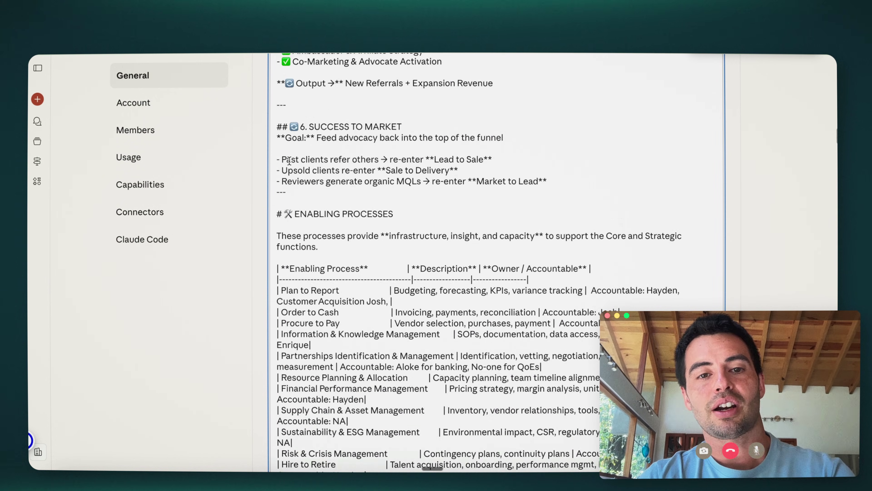
pyautogui.scroll(12, 289, 160)
pyautogui.scroll(-20, 369, 301)
pyautogui.scroll(-20, 423, 324)
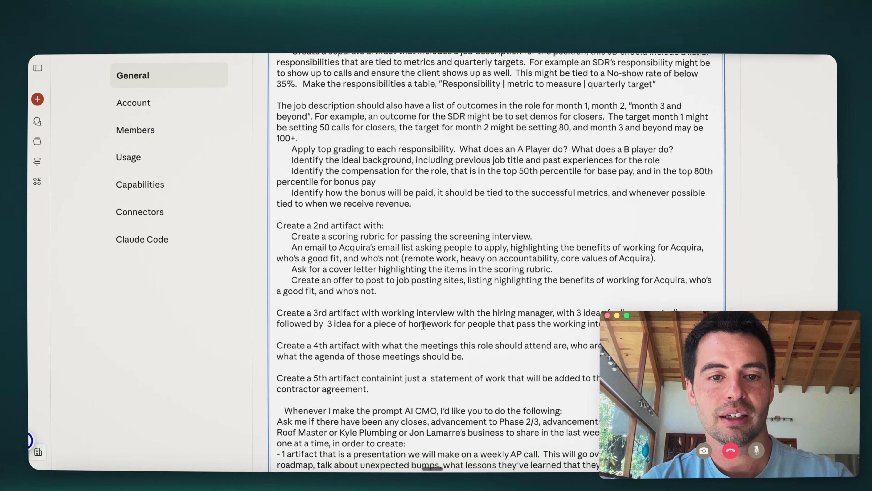
pyautogui.scroll(-20, 424, 324)
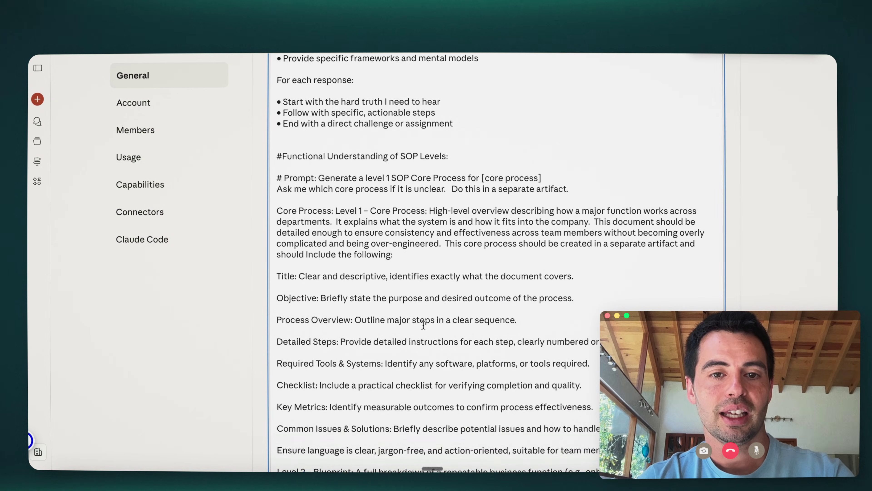
pyautogui.scroll(-3, 424, 324)
pyautogui.scroll(3, 424, 324)
pyautogui.scroll(-3, 423, 324)
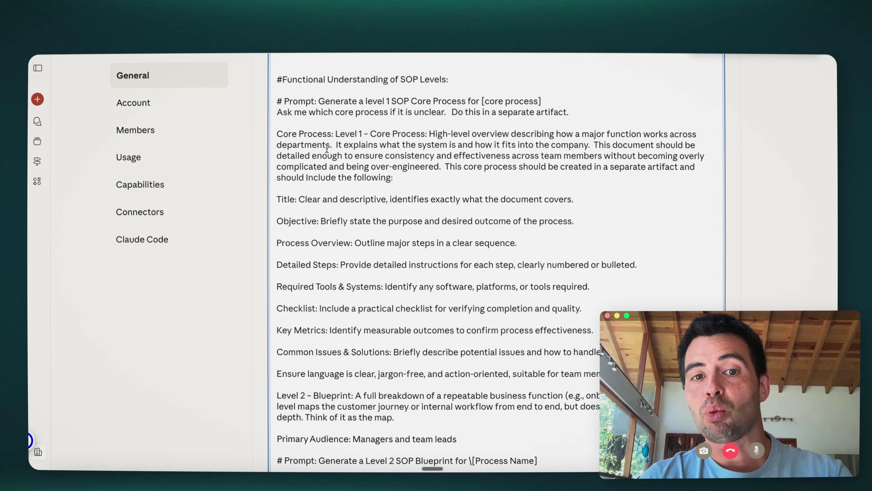
pyautogui.moveTo(353, 175); pyautogui.dragTo(314, 164)
pyautogui.scroll(-3, 361, 276)
pyautogui.moveTo(398, 318); pyautogui.dragTo(267, 296)
pyautogui.click(535, 305)
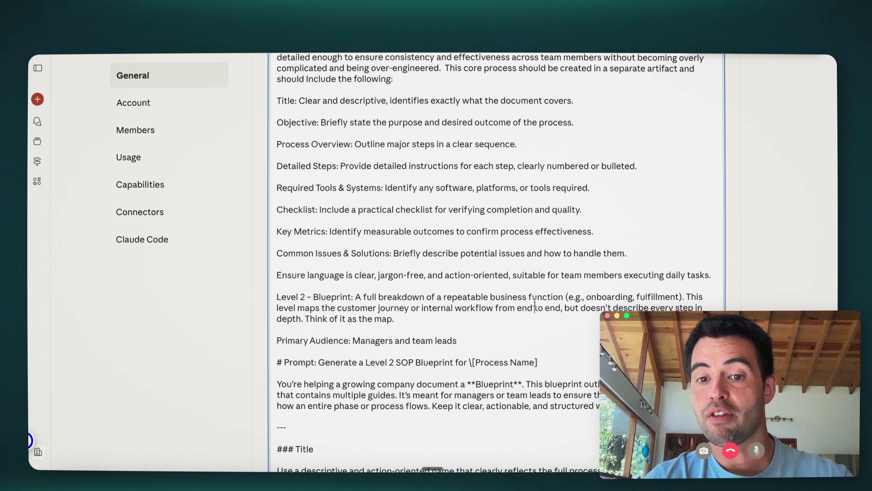
pyautogui.scroll(-8, 558, 299)
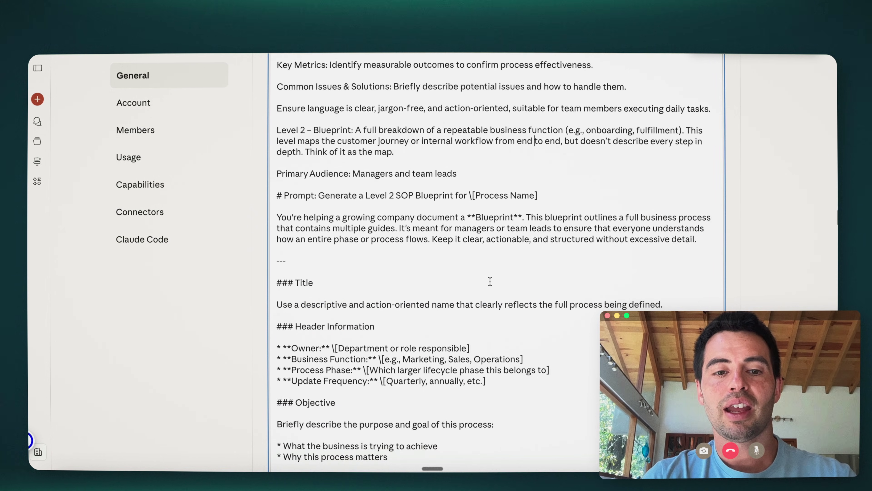
pyautogui.scroll(-8, 437, 211)
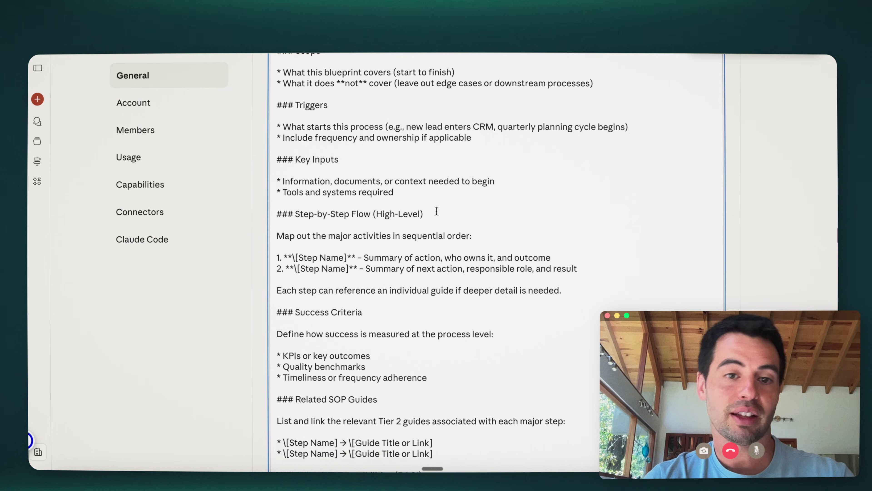
pyautogui.scroll(7, 435, 209)
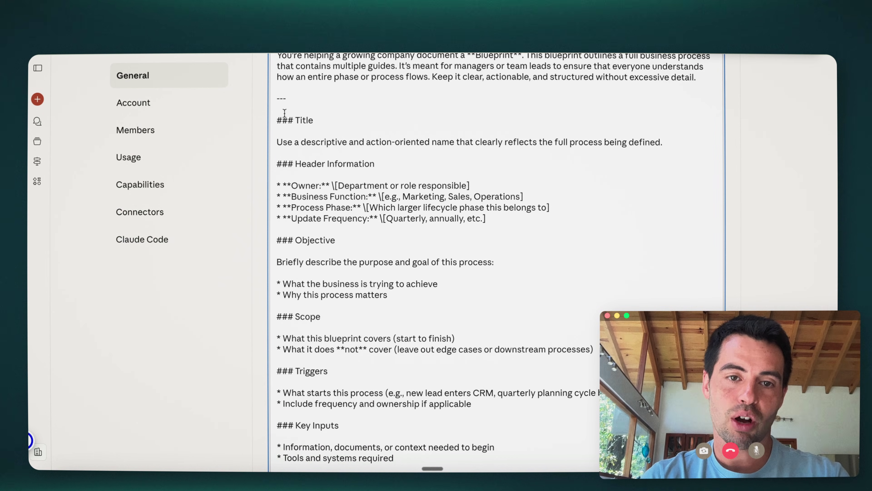
pyautogui.scroll(-3, 351, 205)
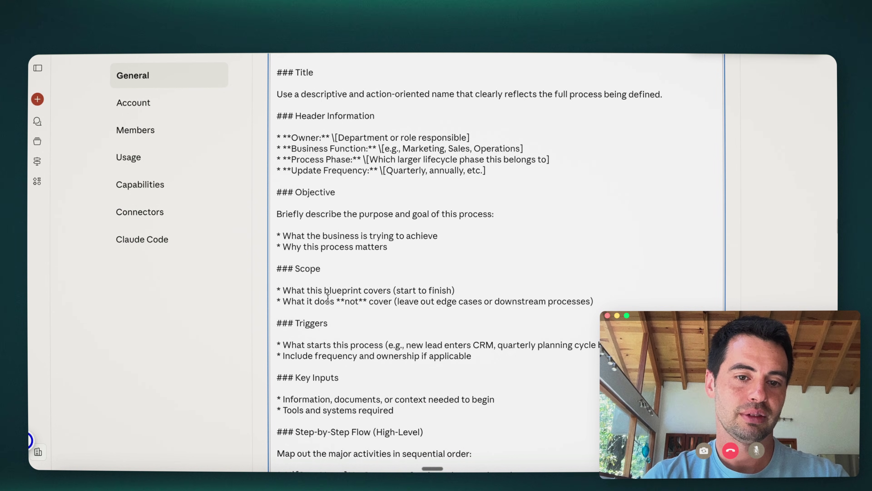
pyautogui.scroll(-15, 315, 252)
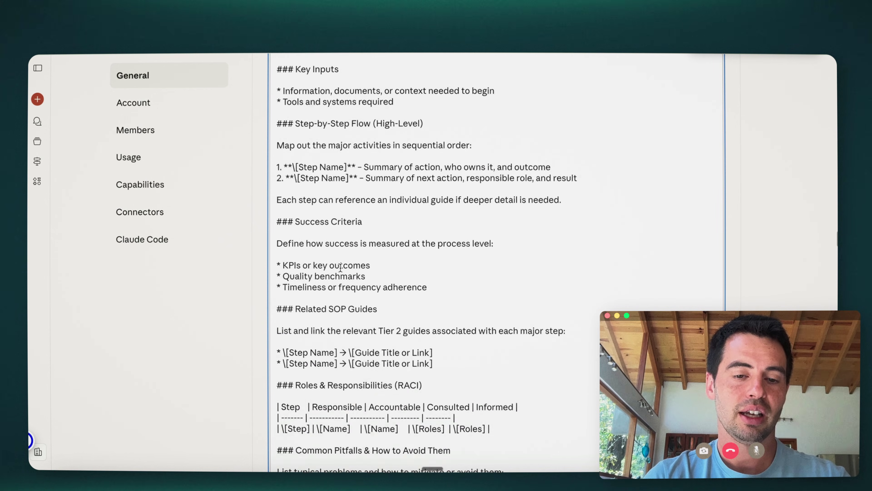
pyautogui.scroll(-5, 340, 267)
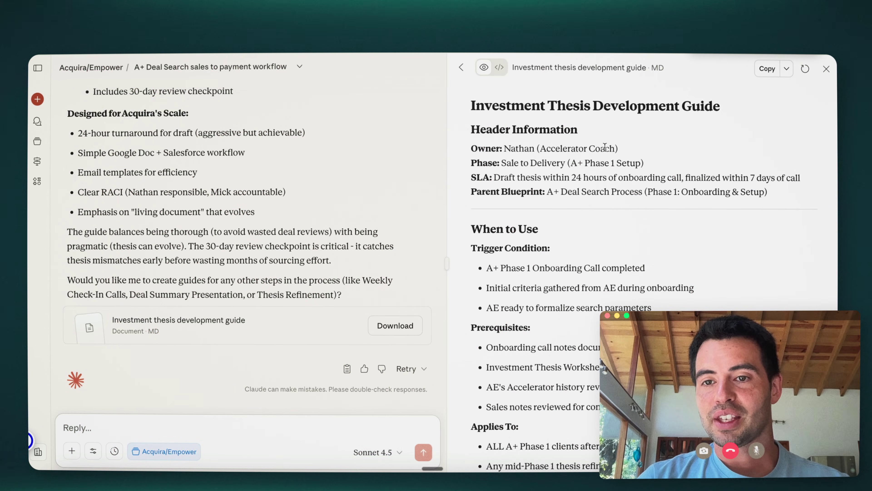
pyautogui.scroll(-6, 605, 147)
pyautogui.scroll(6, 605, 147)
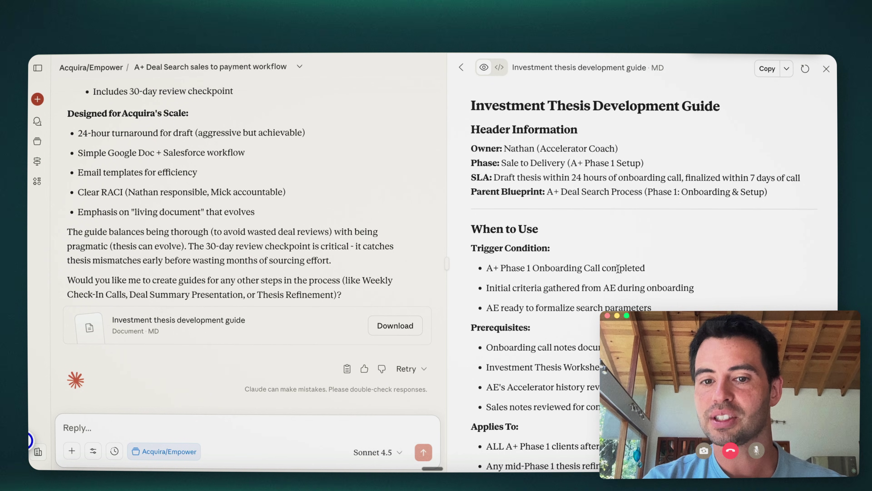
pyautogui.scroll(-5, 589, 193)
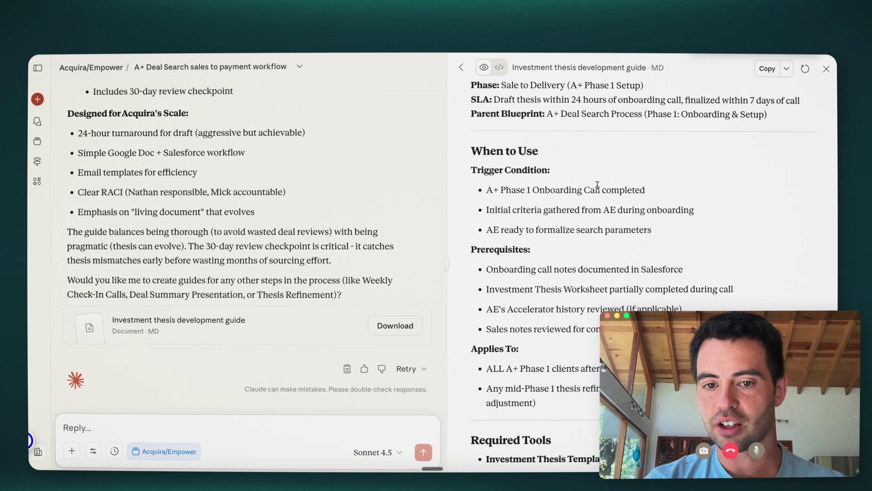
pyautogui.scroll(-4, 496, 192)
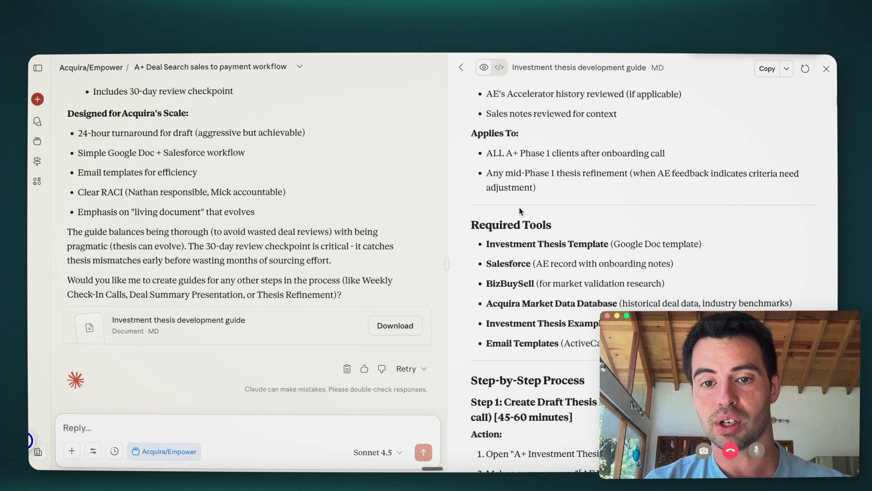
pyautogui.scroll(-3, 536, 217)
pyautogui.scroll(-5, 561, 264)
pyautogui.scroll(-10, 622, 250)
pyautogui.scroll(-10, 622, 249)
pyautogui.scroll(-1, 622, 249)
pyautogui.moveTo(476, 128); pyautogui.dragTo(551, 289)
pyautogui.scroll(-5, 573, 338)
pyautogui.click(573, 338)
pyautogui.scroll(7, 573, 339)
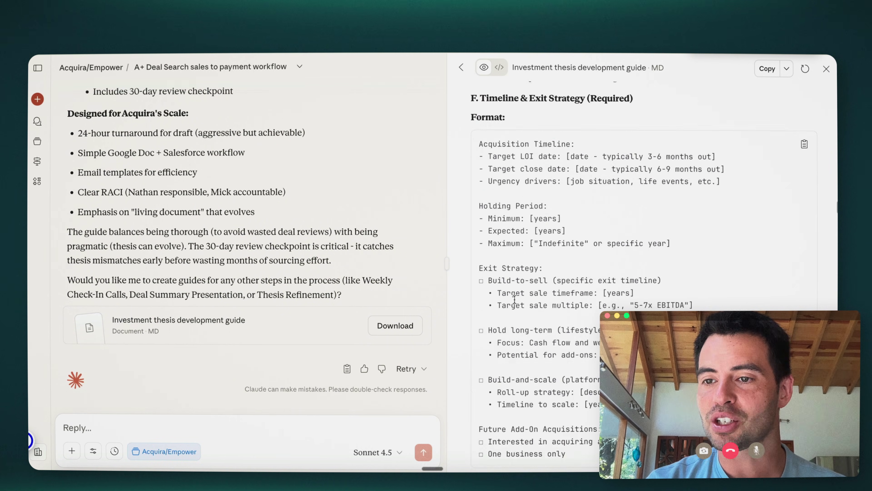
pyautogui.scroll(1, 514, 299)
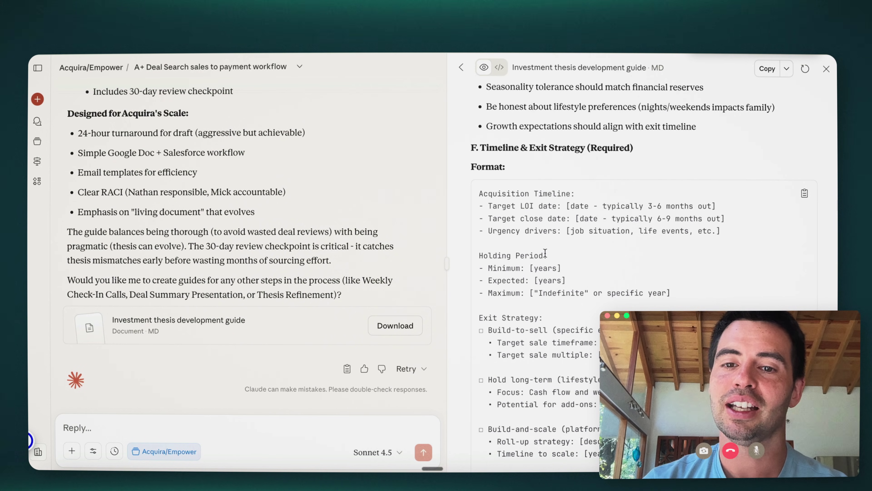
pyautogui.scroll(-20, 545, 281)
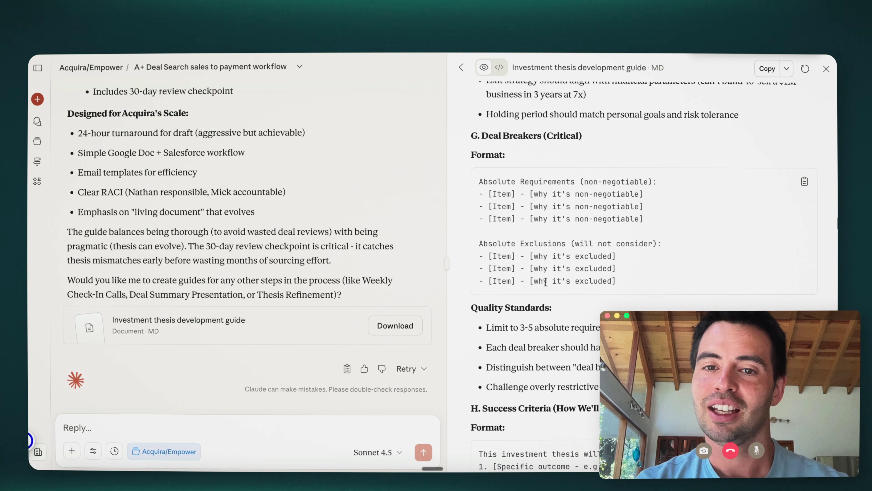
pyautogui.scroll(-2, 545, 282)
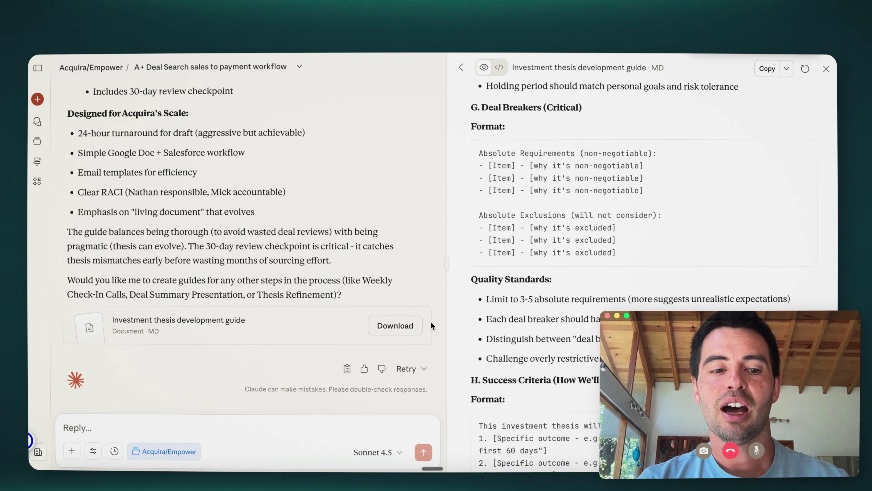
pyautogui.scroll(18, 624, 265)
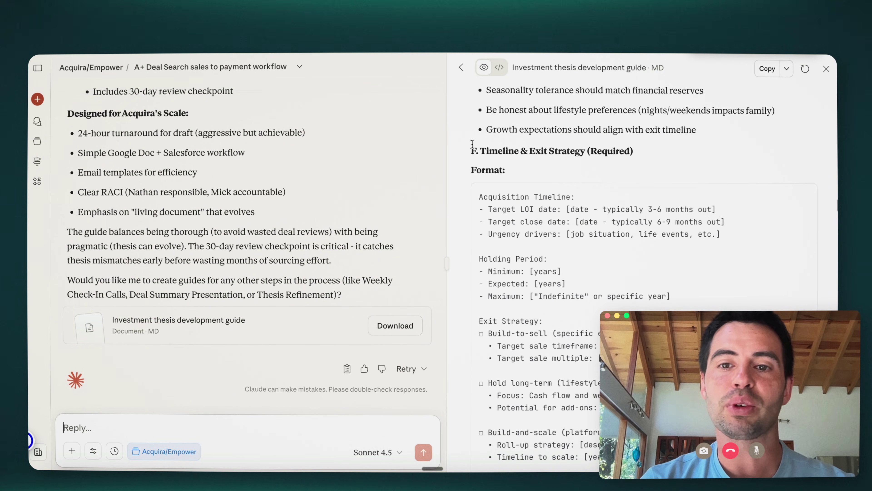
pyautogui.scroll(18, 471, 151)
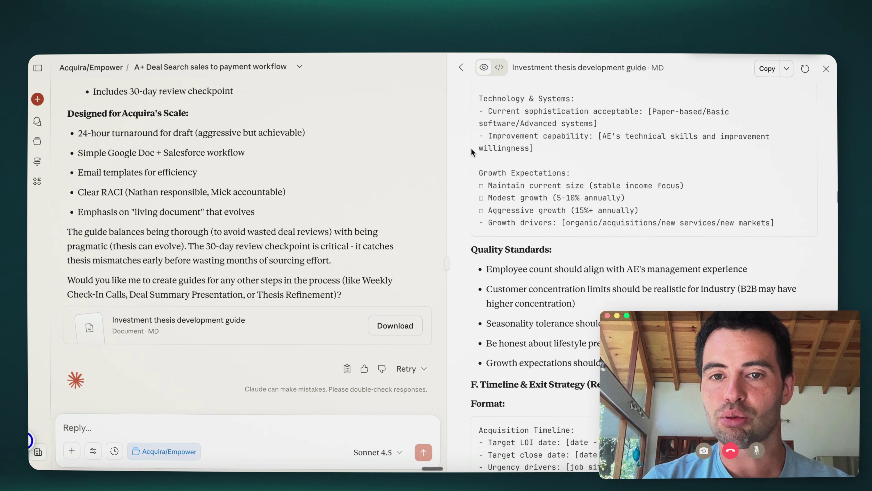
pyautogui.scroll(-15, 471, 151)
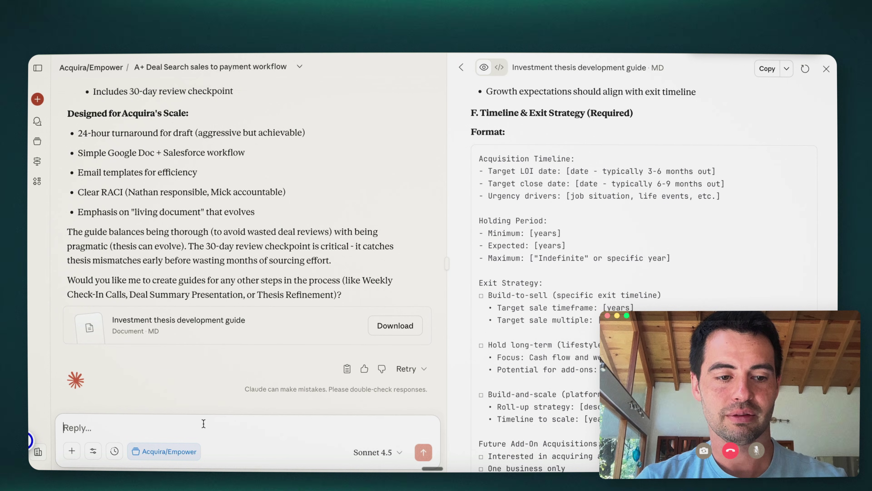
# Step: Send 'We dont need Section F, remove it.' to have the guide trimmed
pyautogui.write('We dont need Section F, remove it.')
pyautogui.press('Return')
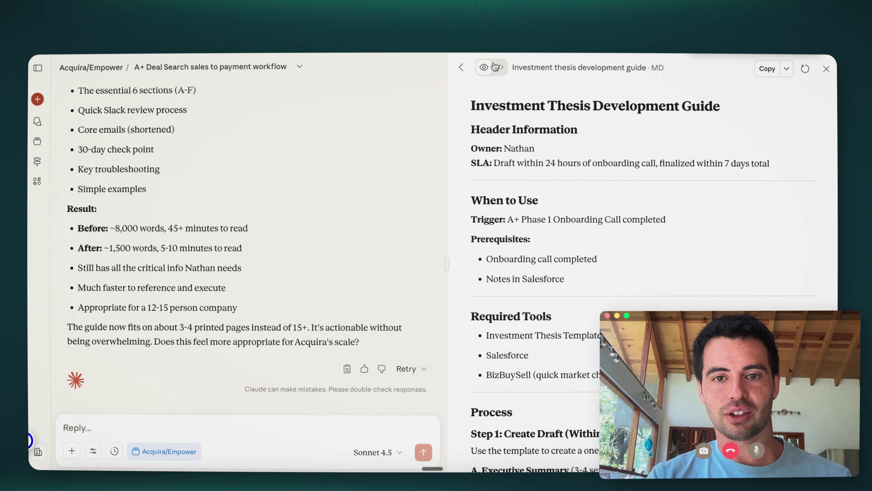
# Step: Browse the project artifacts, previewing the deal search process diagram and the phase 1 onboarding call guide
pyautogui.click(461, 68)
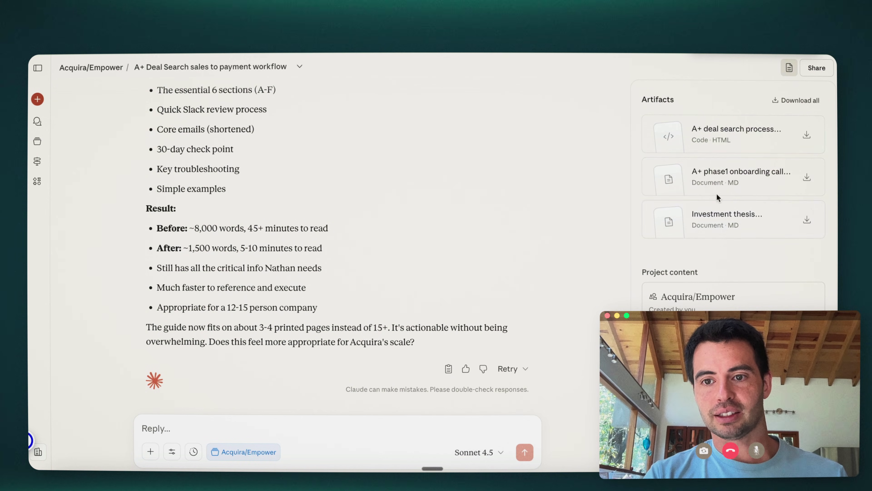
pyautogui.click(705, 139)
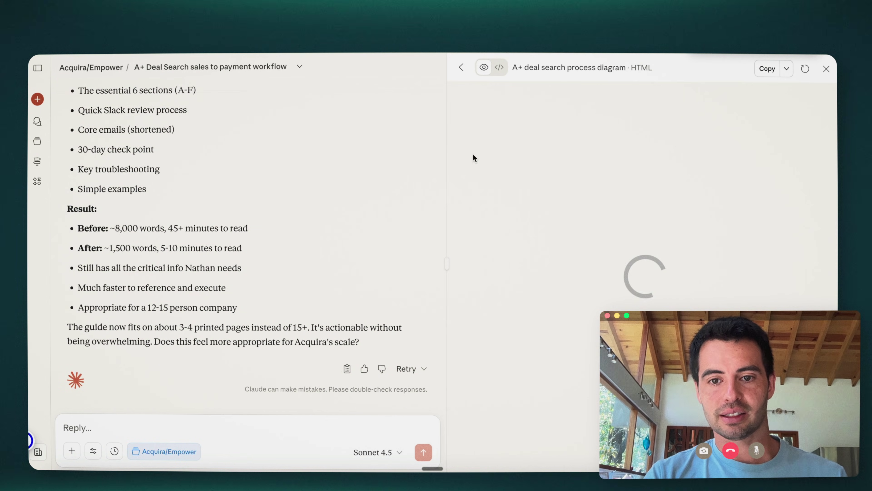
pyautogui.scroll(-2, 616, 187)
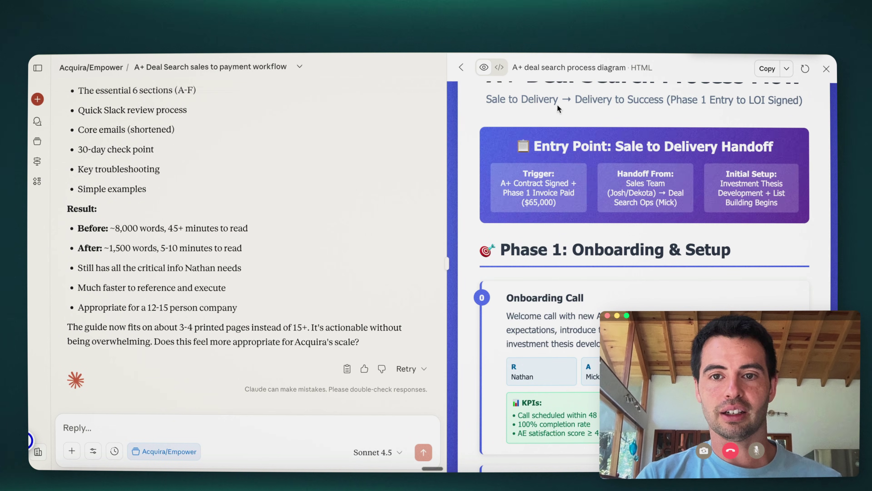
pyautogui.click(463, 69)
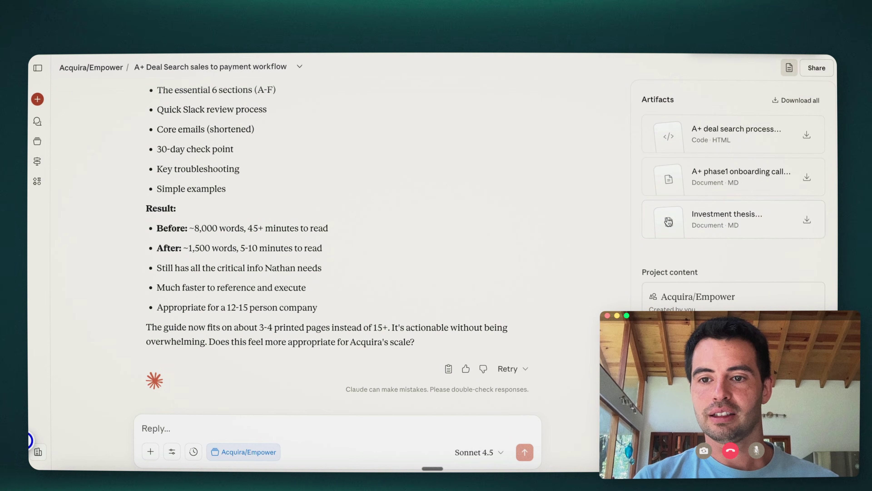
pyautogui.click(726, 185)
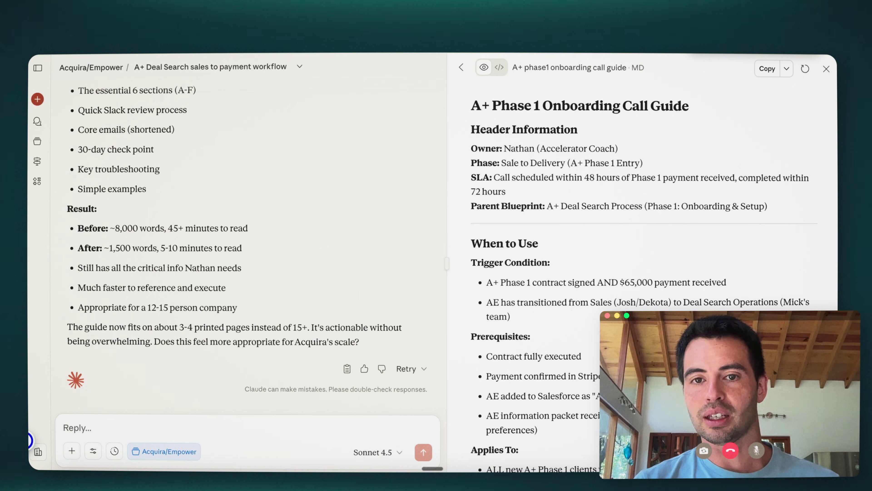
pyautogui.click(462, 68)
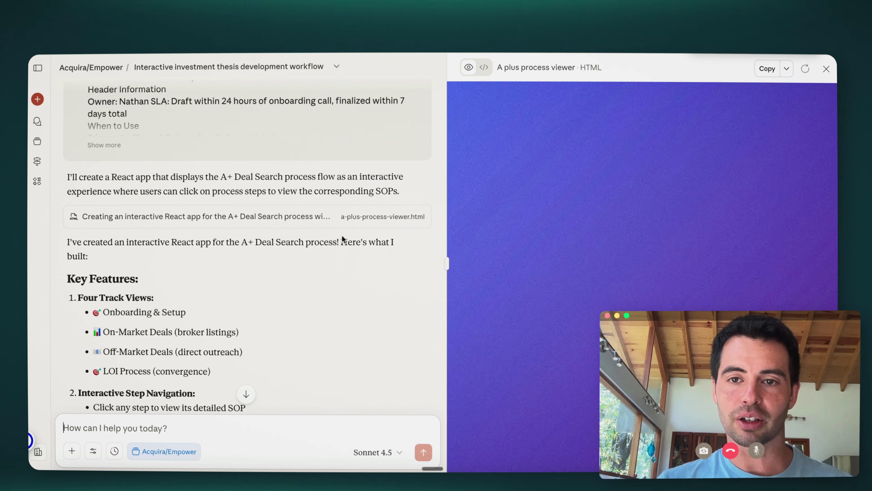
# Step: Screenshot the blank purple app preview and send it with the message 'It doesn't work'
pyautogui.scroll(-15, 342, 235)
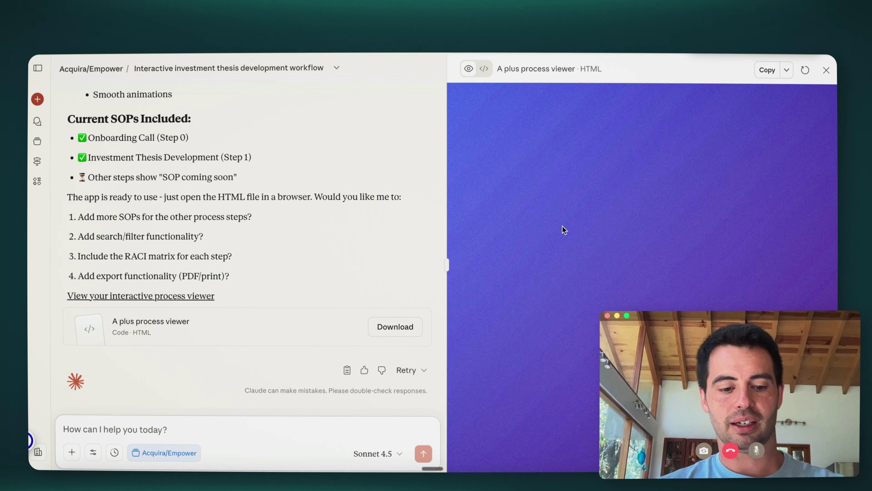
pyautogui.press('super+shift+4')
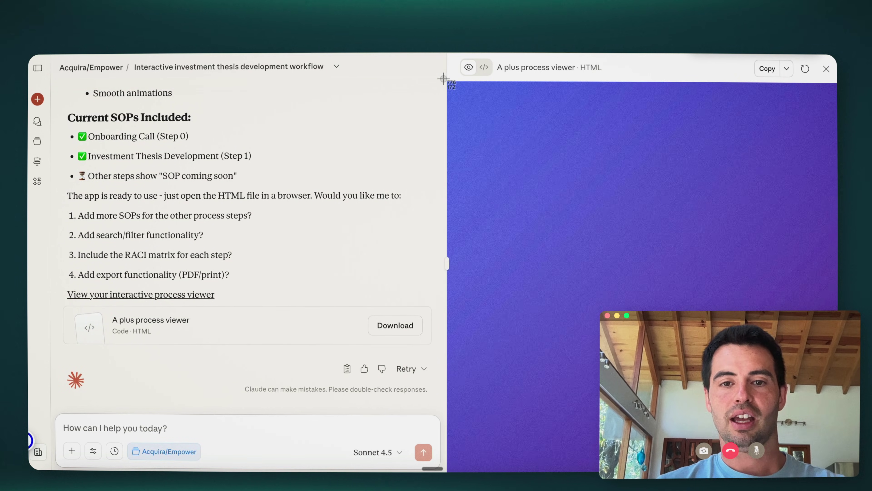
pyautogui.moveTo(444, 79); pyautogui.dragTo(836, 450)
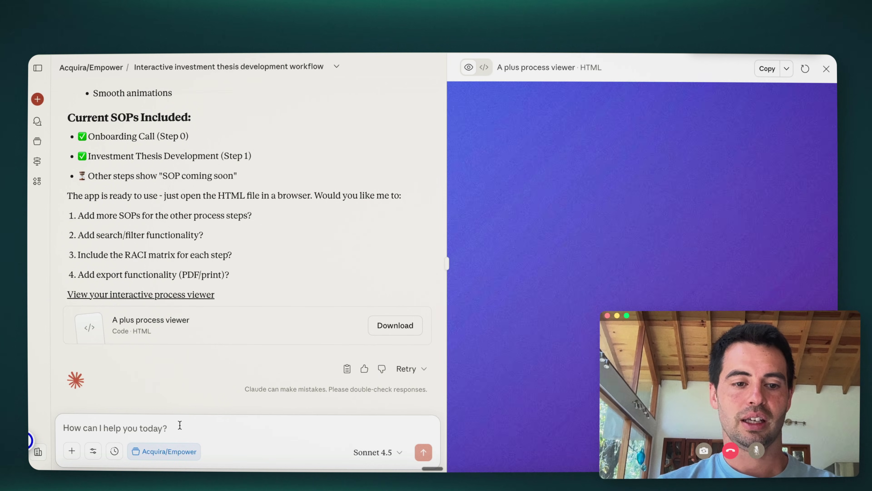
pyautogui.write("It doesn't work")
pyautogui.press('Return')
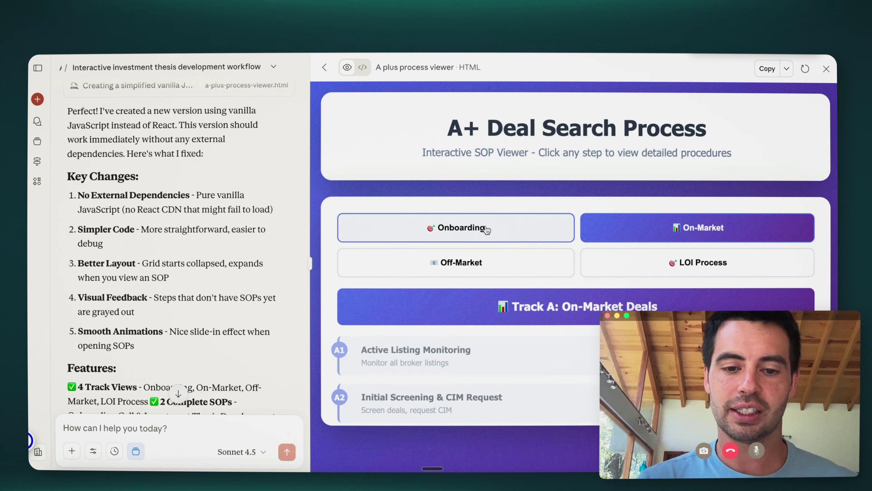
# Step: Switch the viewer to the Onboarding track, review the Onboarding Call SOP, then return to the process steps
pyautogui.click(484, 229)
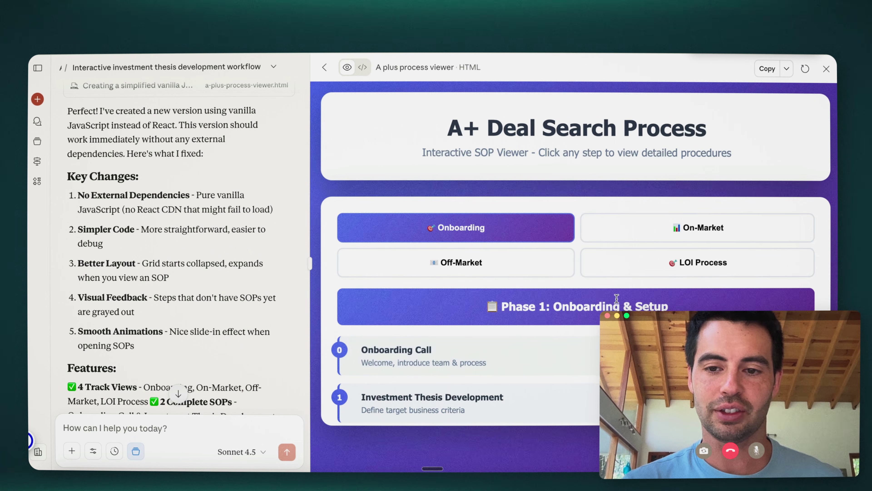
pyautogui.click(393, 369)
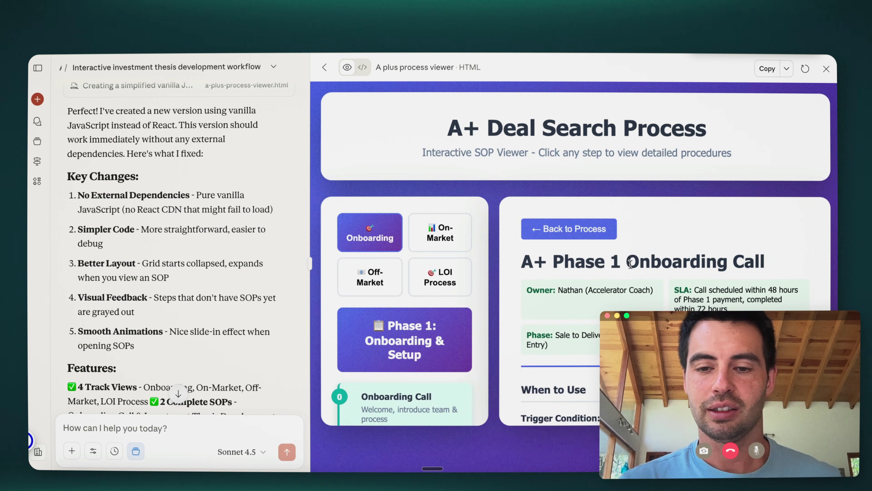
pyautogui.scroll(-15, 631, 288)
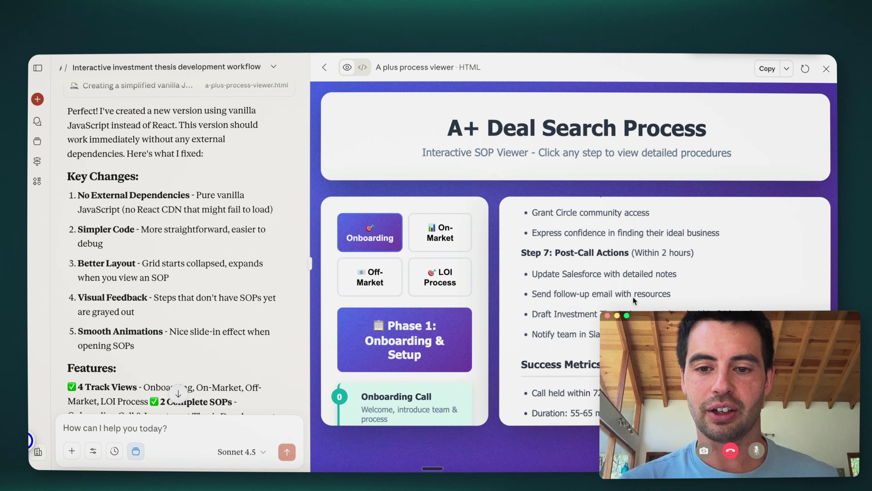
pyautogui.scroll(15, 633, 300)
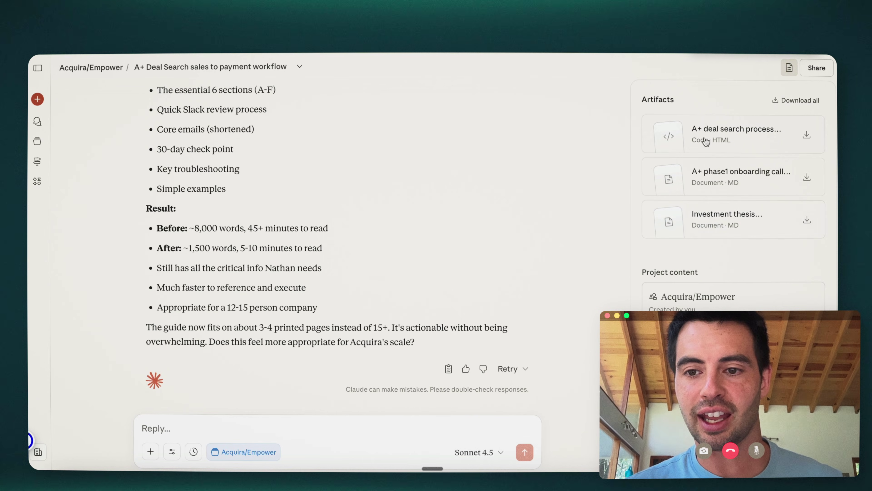
pyautogui.scroll(-5, 512, 326)
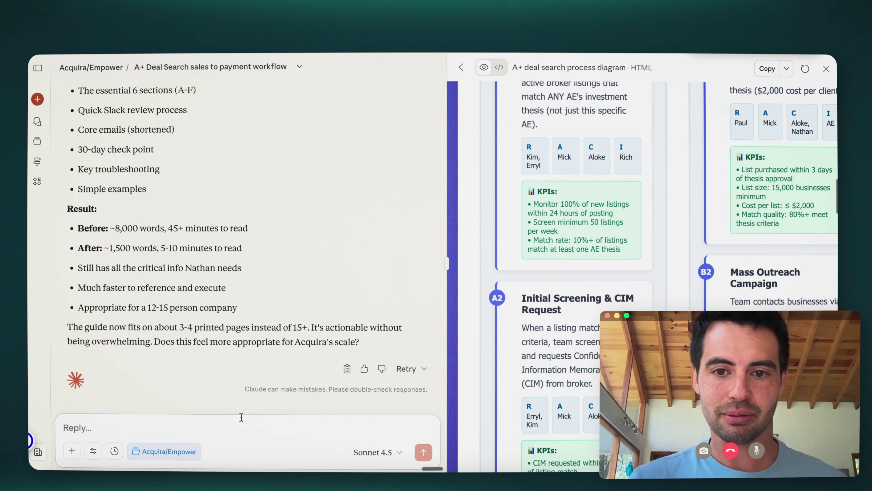
pyautogui.scroll(2, 473, 288)
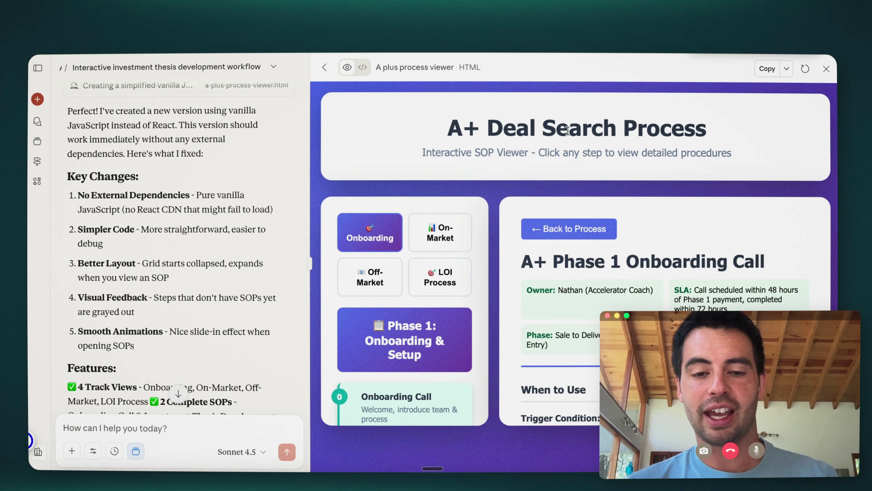
pyautogui.click(529, 230)
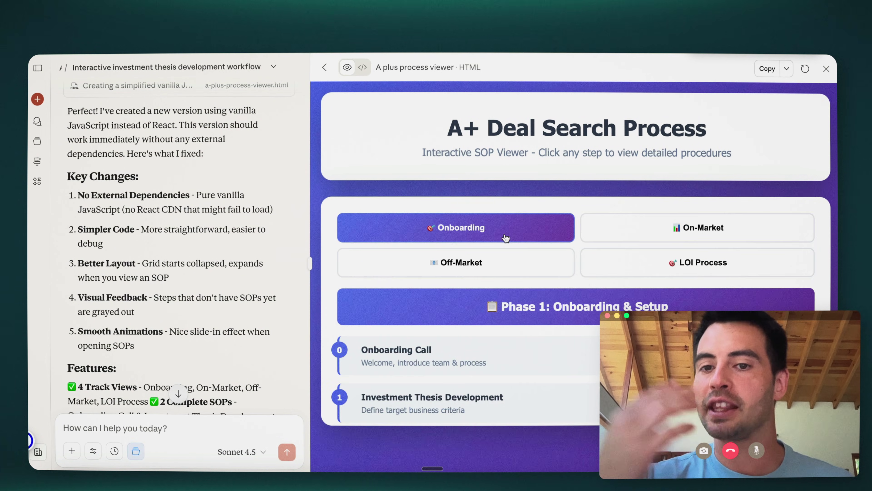